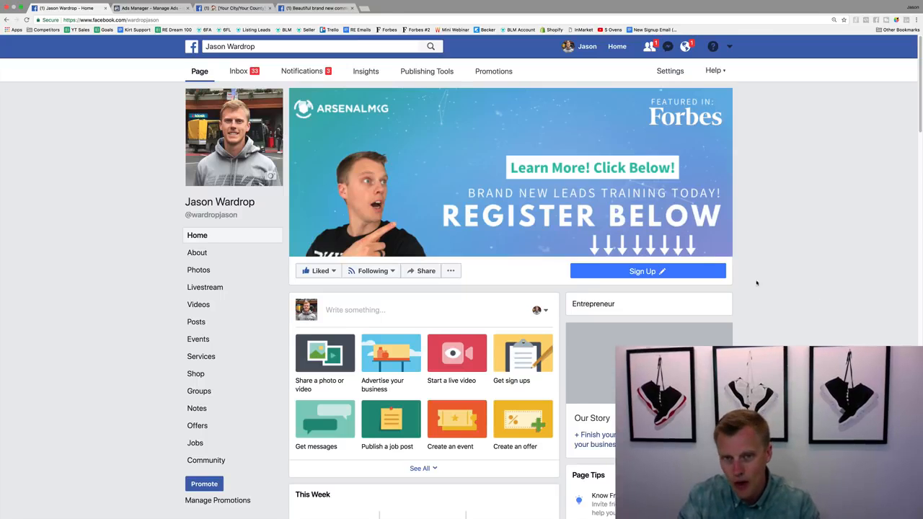
- Look through the business page's posts and open the boost settings for the shared YouTube link post
left_click(692, 268)
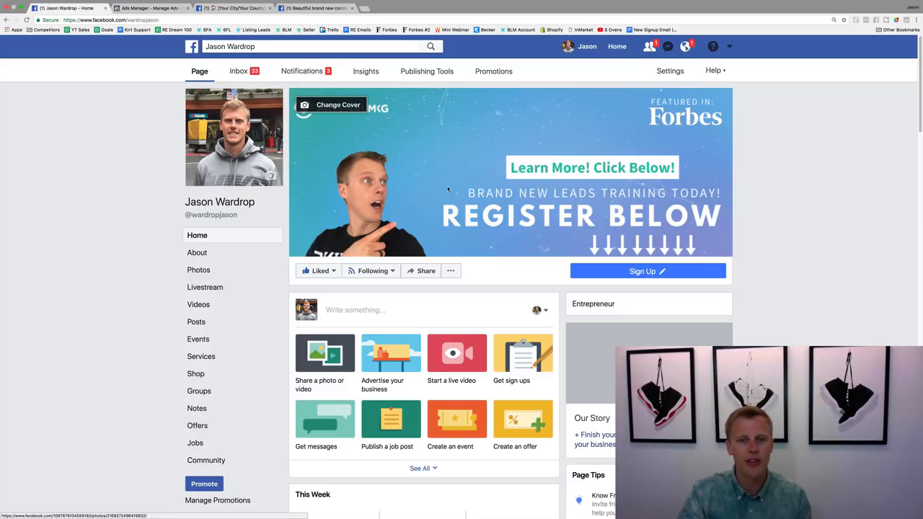
scroll(447, 189, "down", 5)
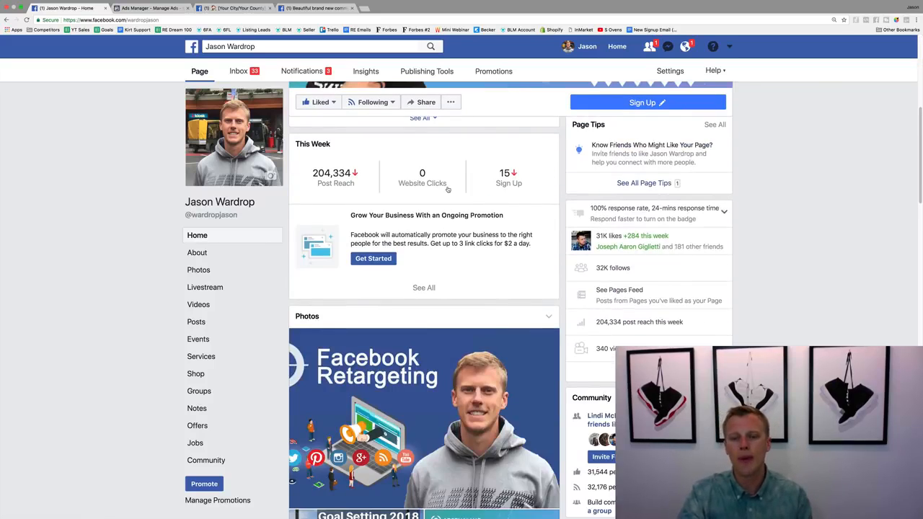
scroll(447, 189, "down", 10)
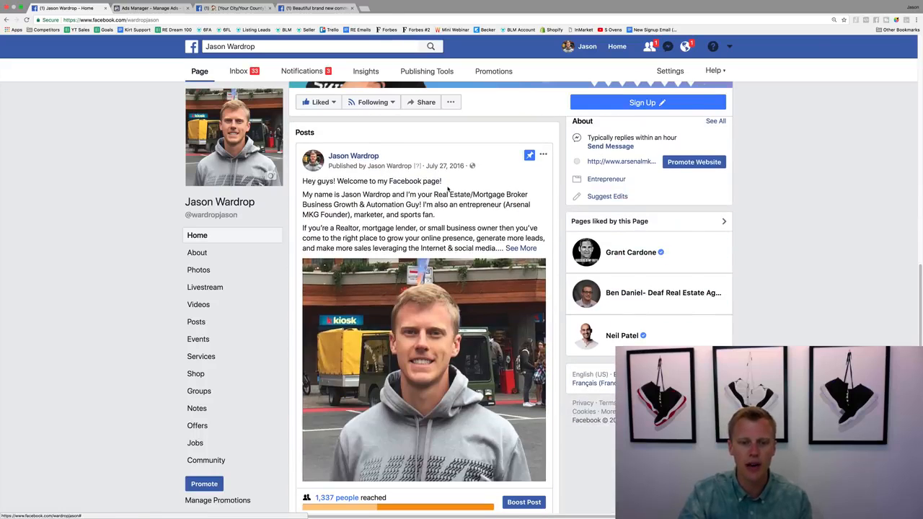
scroll(447, 189, "down", 1)
scroll(448, 189, "up", 1)
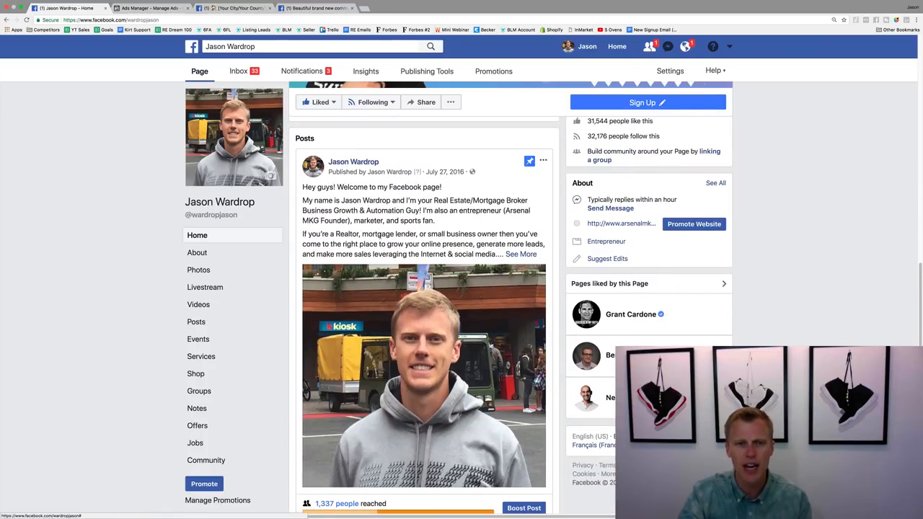
scroll(389, 229, "down", 10)
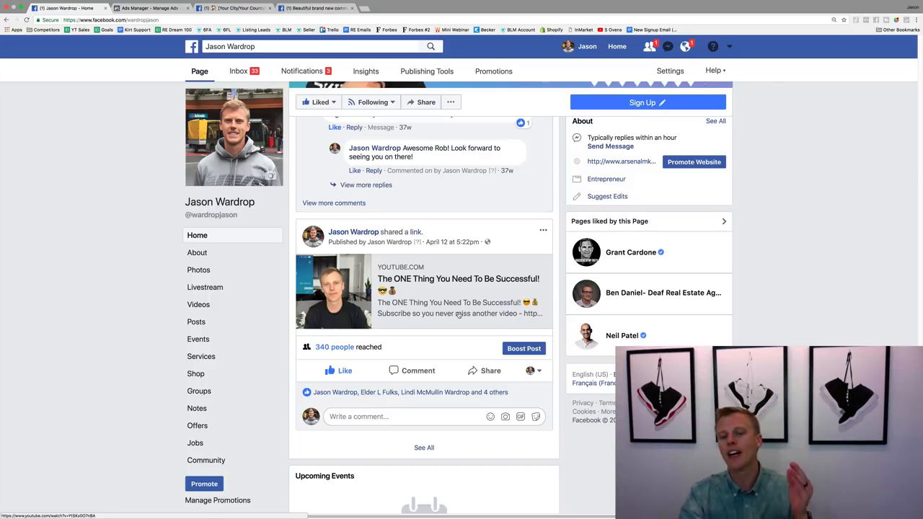
left_click(524, 349)
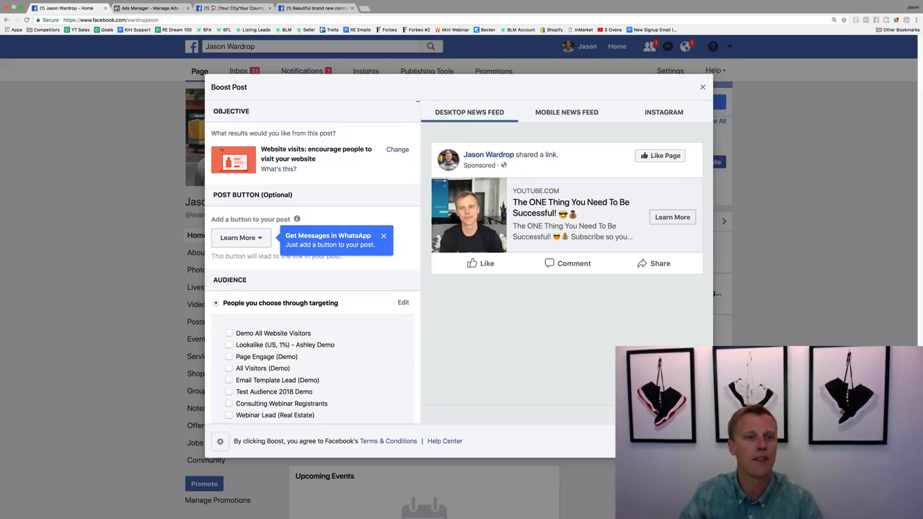
- Switch to Ads Manager and start creating a new campaign
left_click(149, 8)
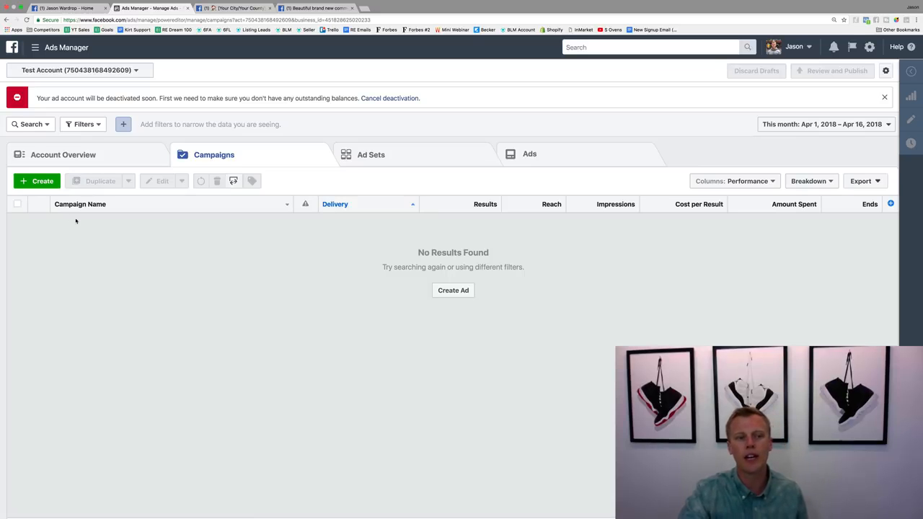
left_click(37, 181)
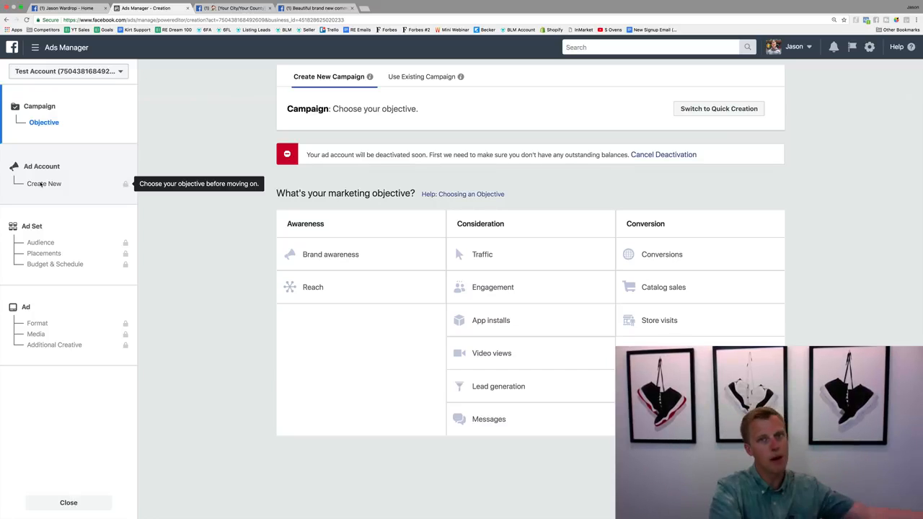
- Return to the Facebook page and dismiss the post's boost settings without boosting it
left_click(65, 8)
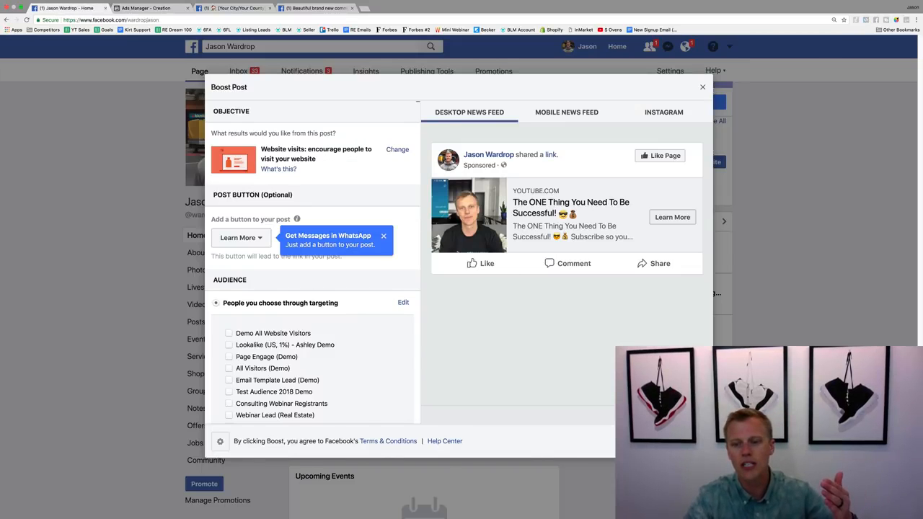
left_click(702, 88)
left_click(527, 233)
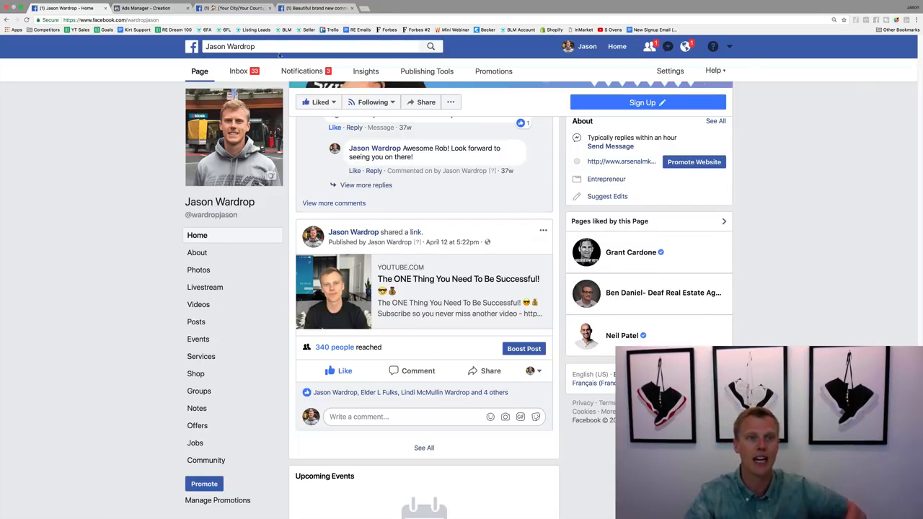
- In Ads Manager, choose the Traffic objective, name the campaign "Traffic (Demo)" and continue to the ad set
left_click(150, 9)
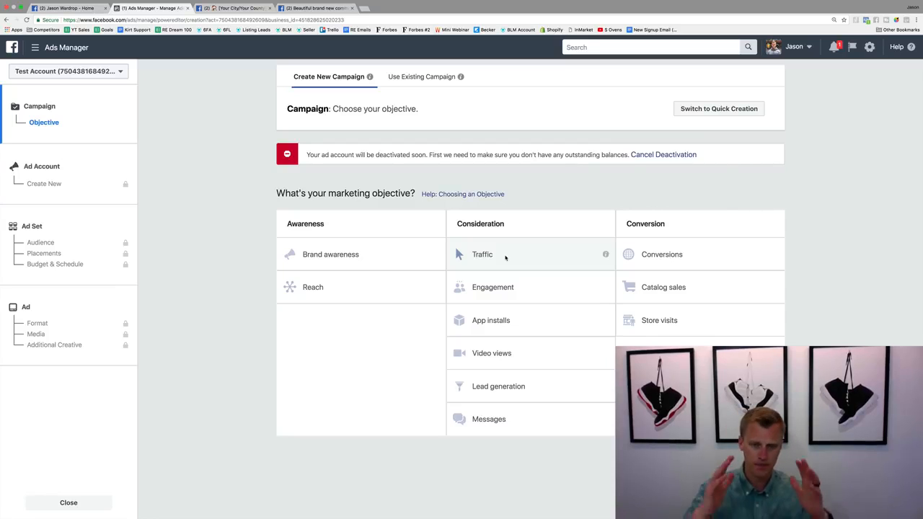
left_click(505, 257)
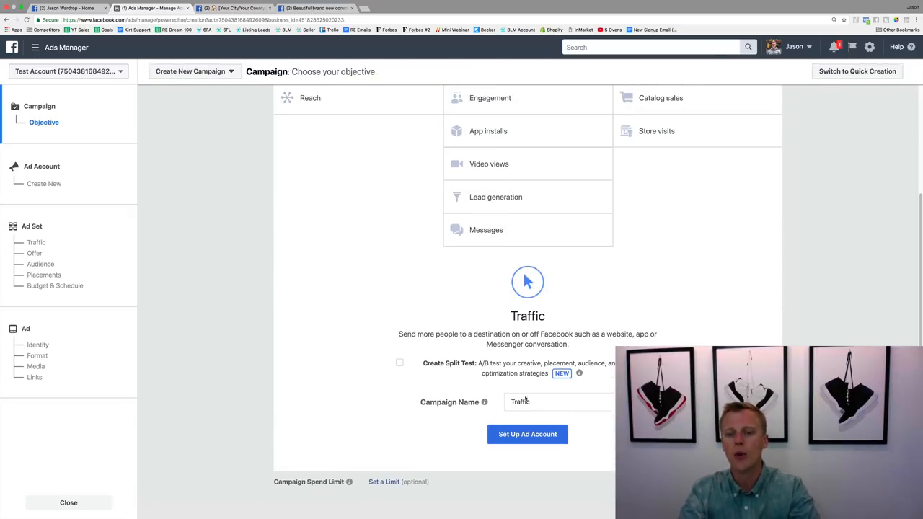
left_click(544, 401)
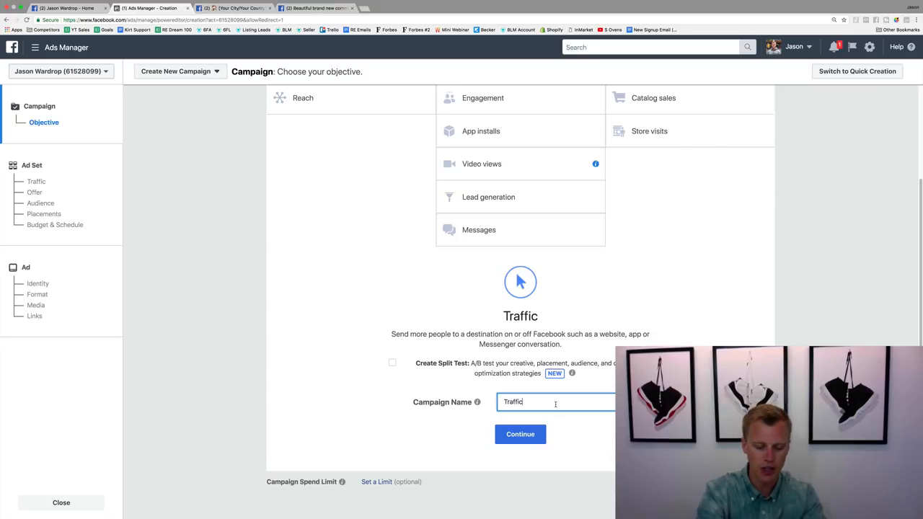
type("B")
key("BackSpace")
type("(Demo)")
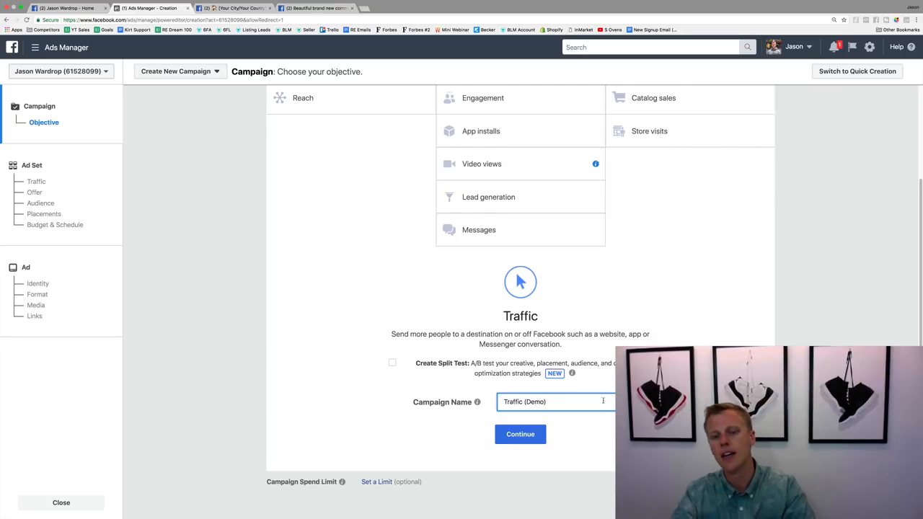
left_click(511, 422)
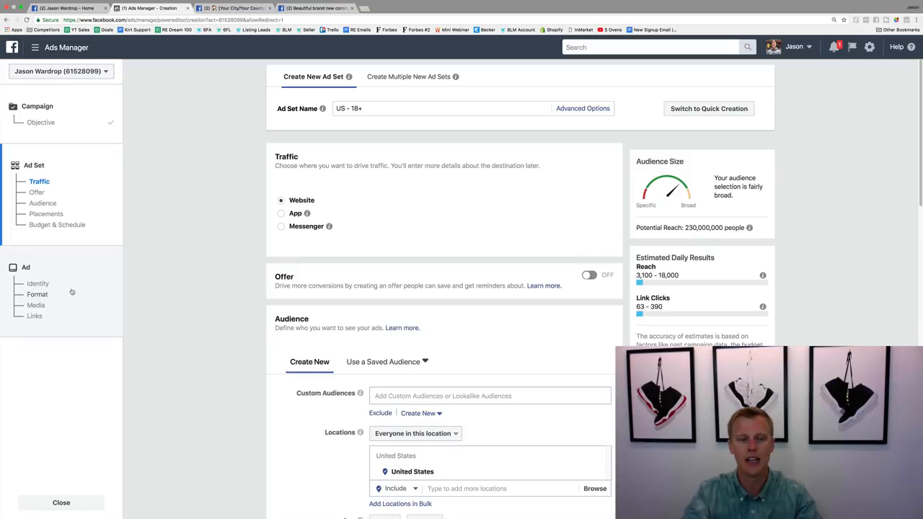
- Name the ad set "Test (Demo)" and use Website as the traffic destination
left_click_drag(367, 109, 333, 107)
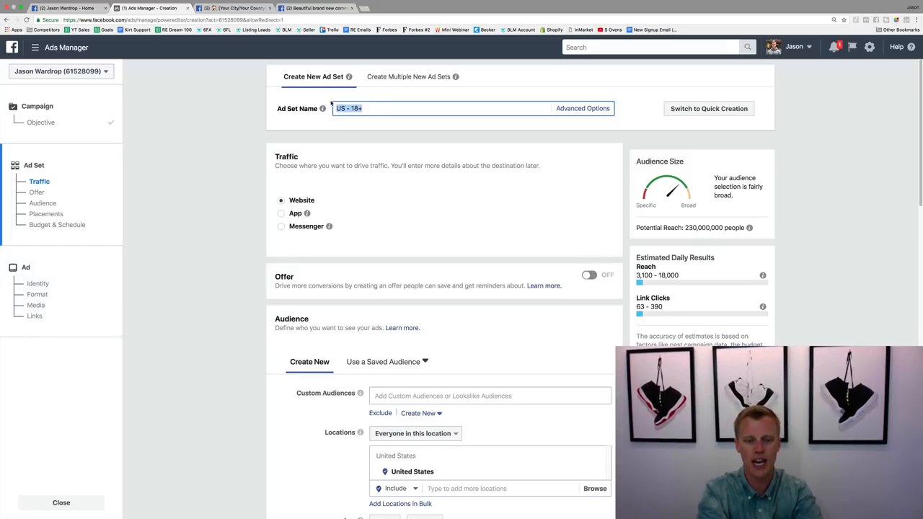
type("Test ")
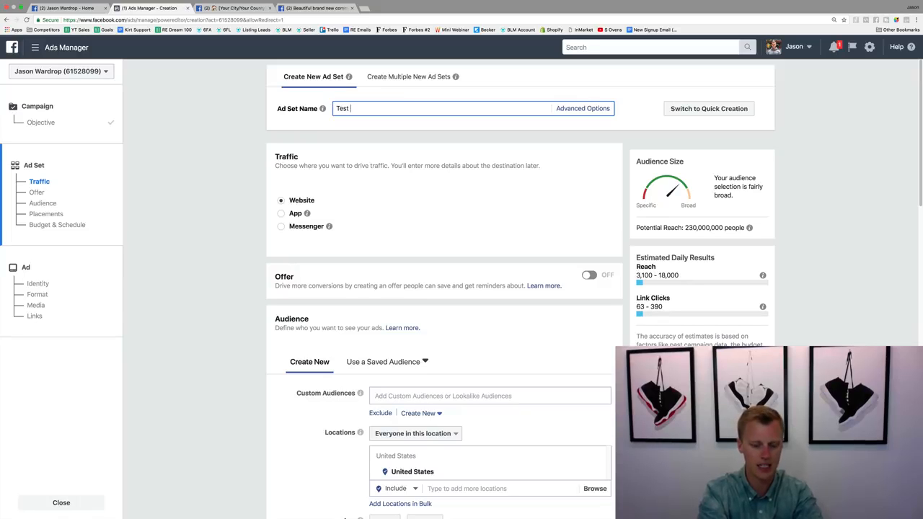
type("(Demo)")
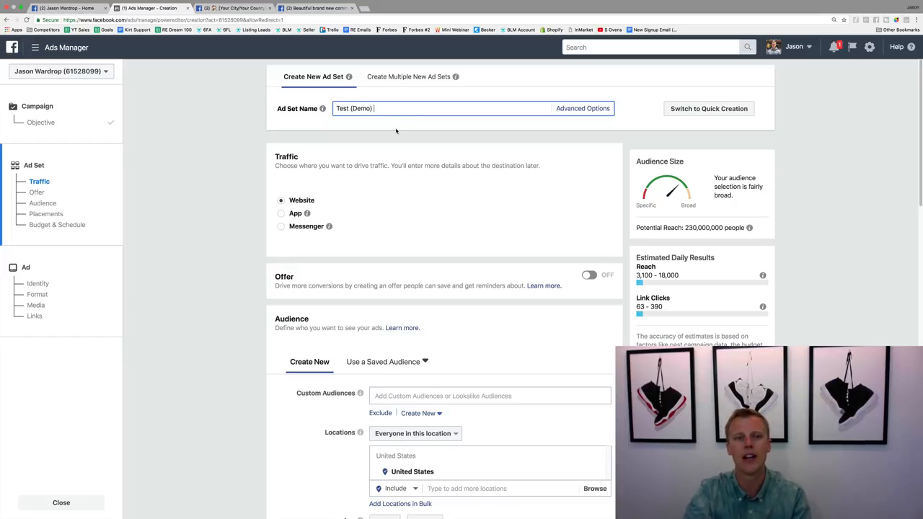
left_click(281, 201)
- Examine the Custom Audiences setting in the ad set's Audience section
scroll(360, 202, "down", 3)
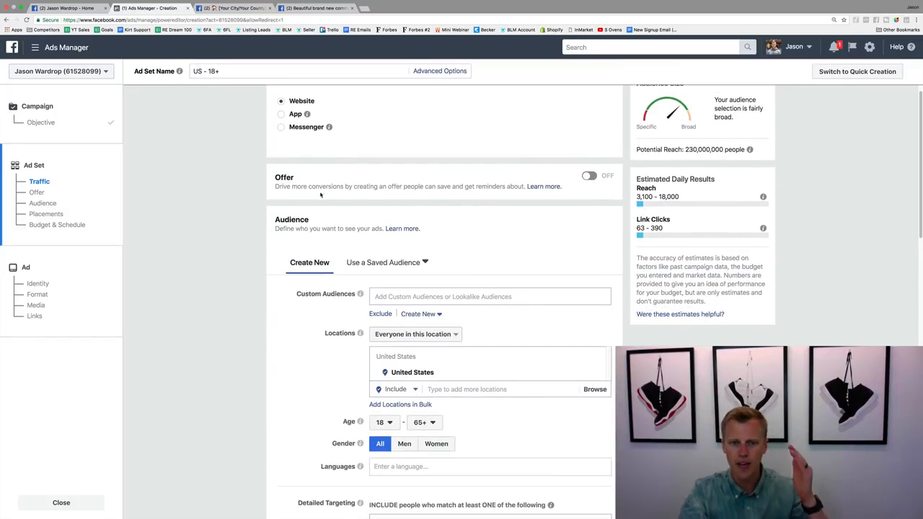
scroll(319, 188, "down", 2)
scroll(293, 237, "down", 1)
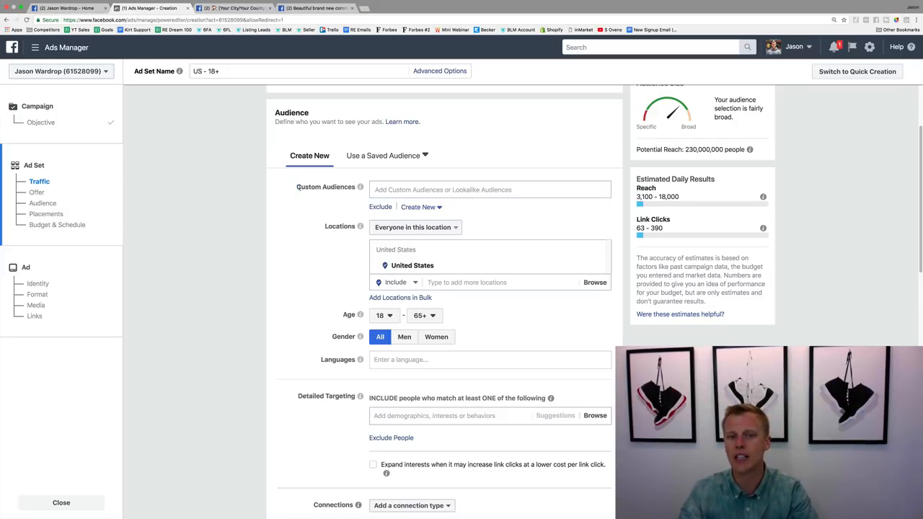
left_click_drag(297, 187, 355, 188)
mouse_move(356, 190)
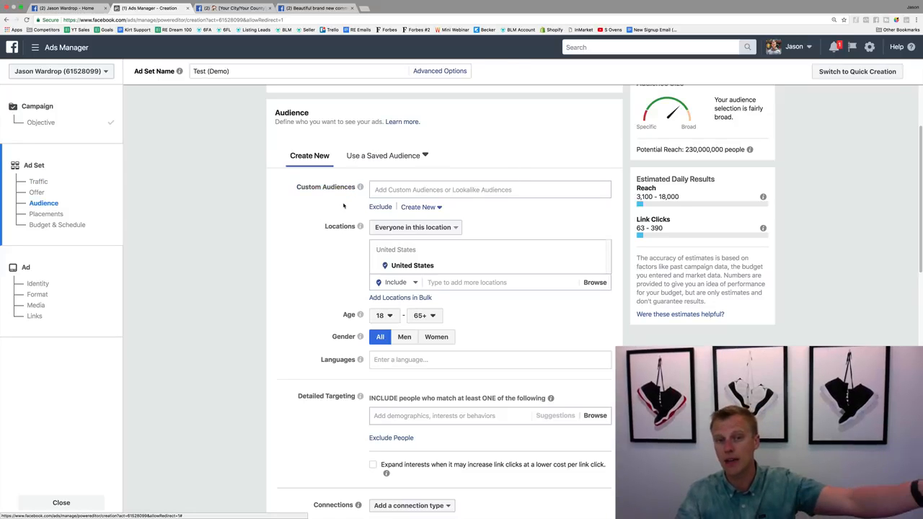
left_click(388, 187)
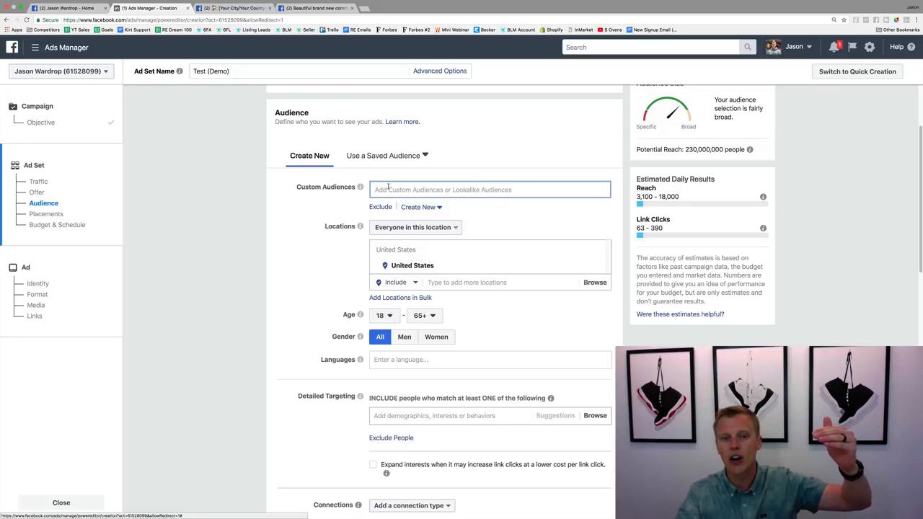
left_click(328, 220)
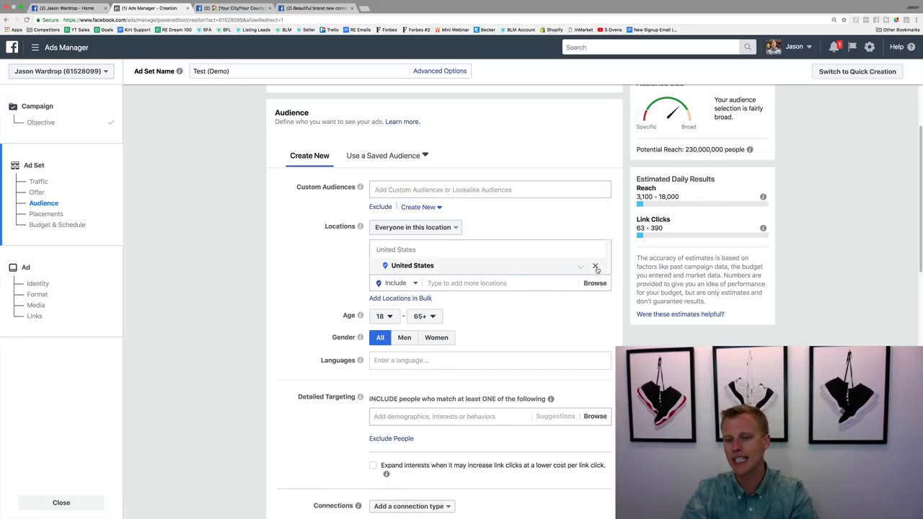
- Replace the United States target location with Dallas, Texas
left_click(596, 267)
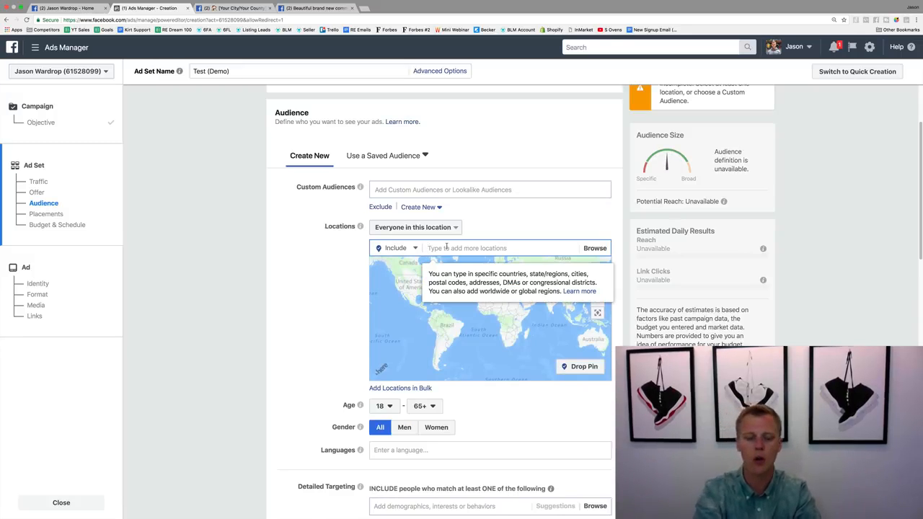
type("Dallas Texas")
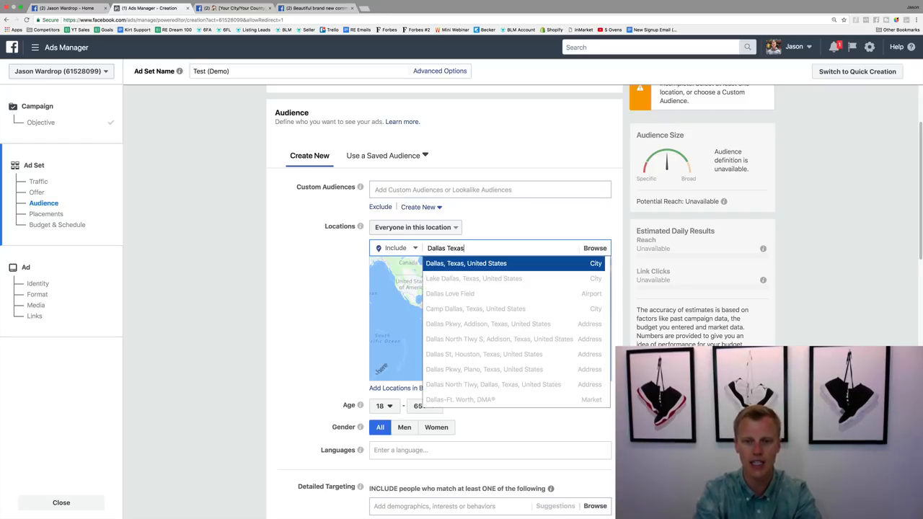
key("Return")
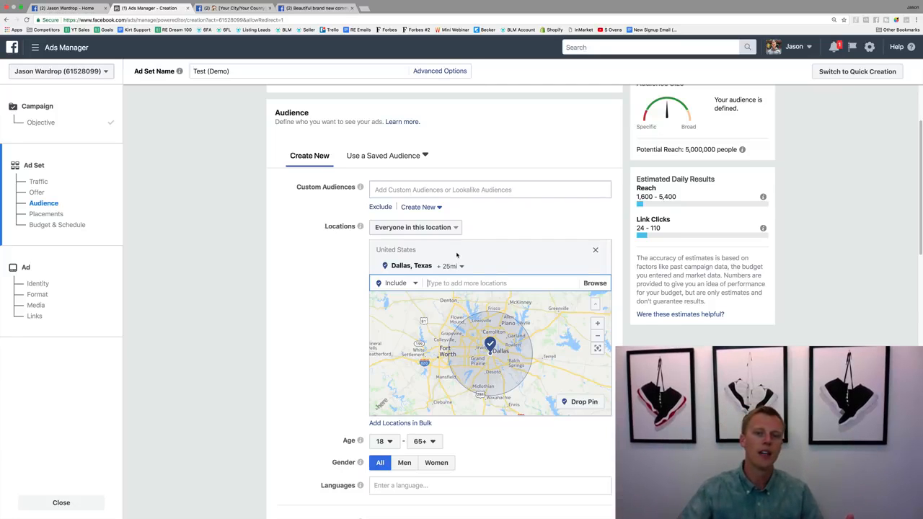
- Try a 10-mile radius around Dallas, Texas, and limit the location to the current city only
left_click(460, 266)
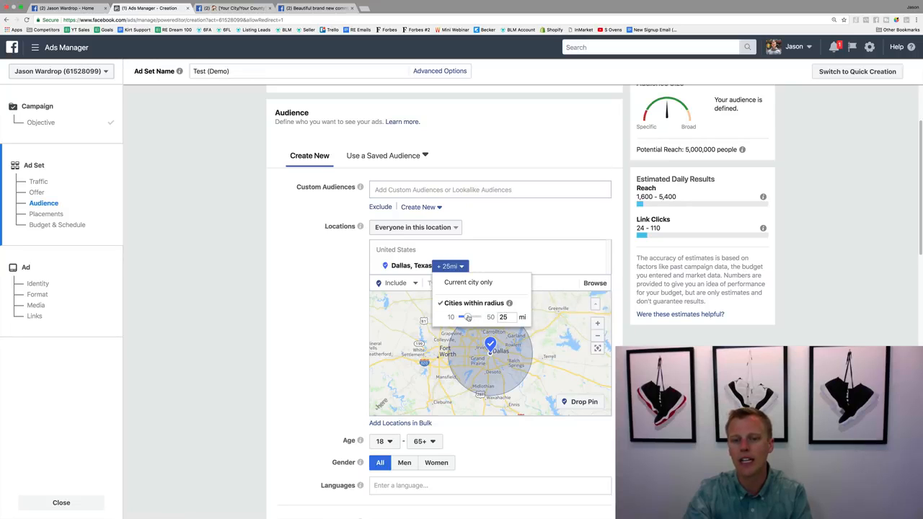
left_click_drag(468, 317, 444, 317)
left_click(444, 316)
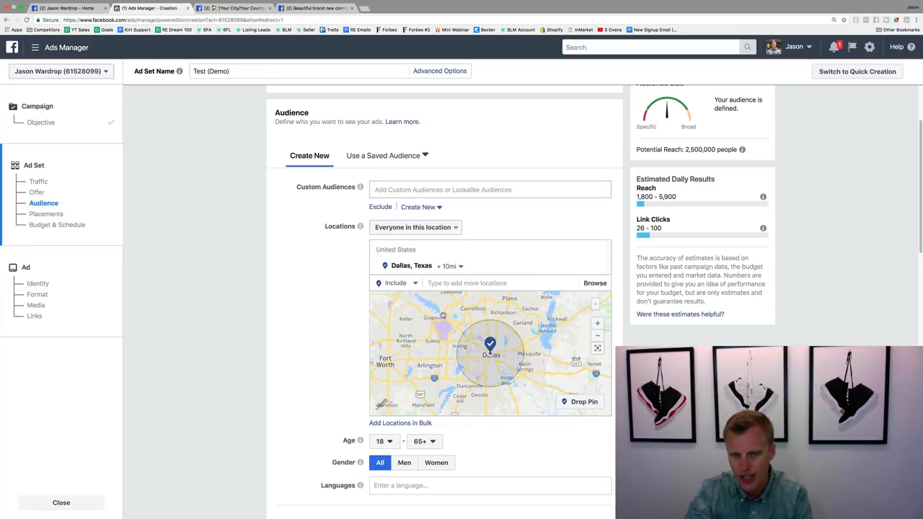
left_click(461, 266)
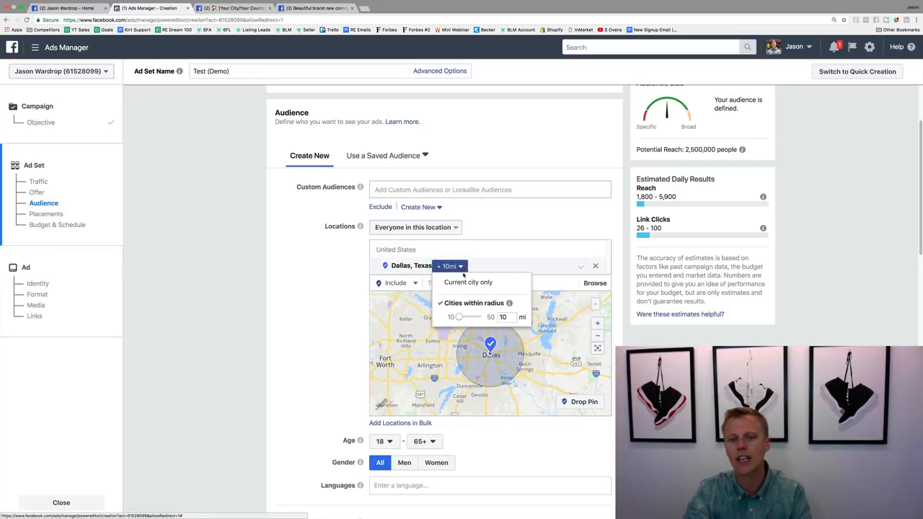
left_click(463, 283)
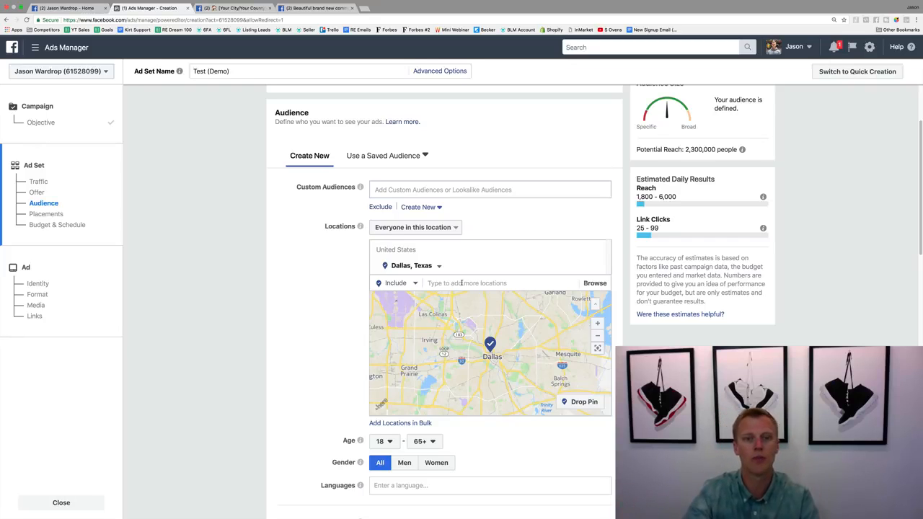
- Review the location audience types and target only people who live in this location
left_click(437, 228)
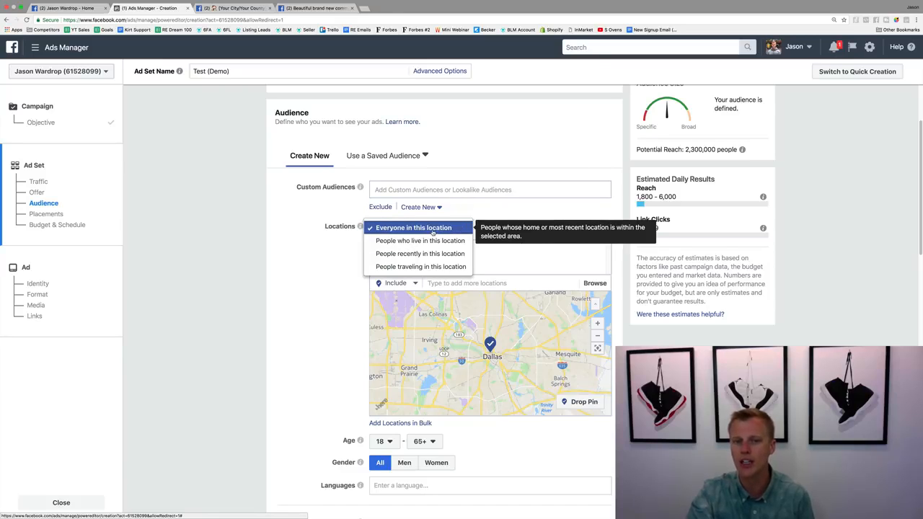
left_click(433, 230)
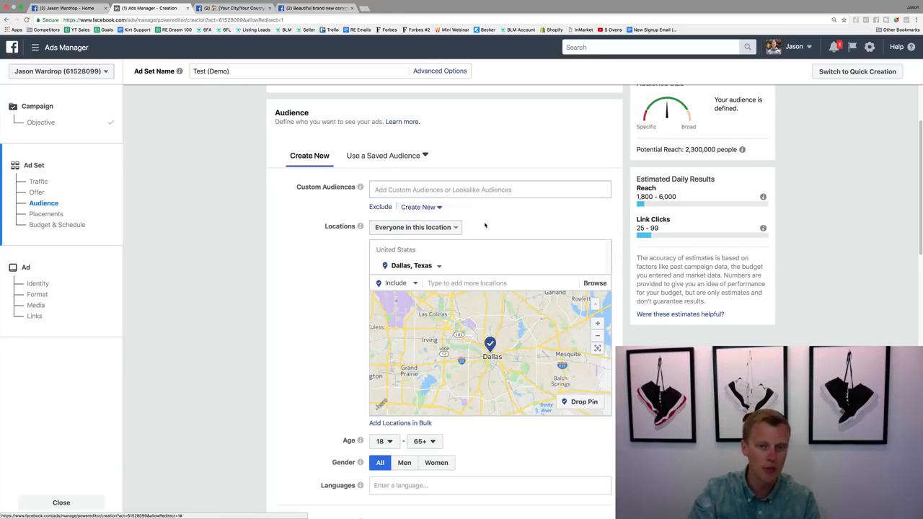
left_click(457, 227)
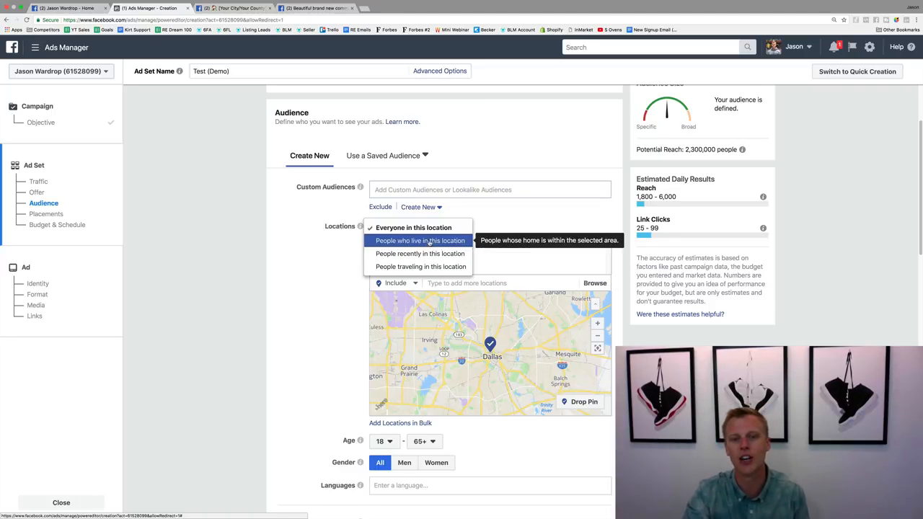
left_click(415, 242)
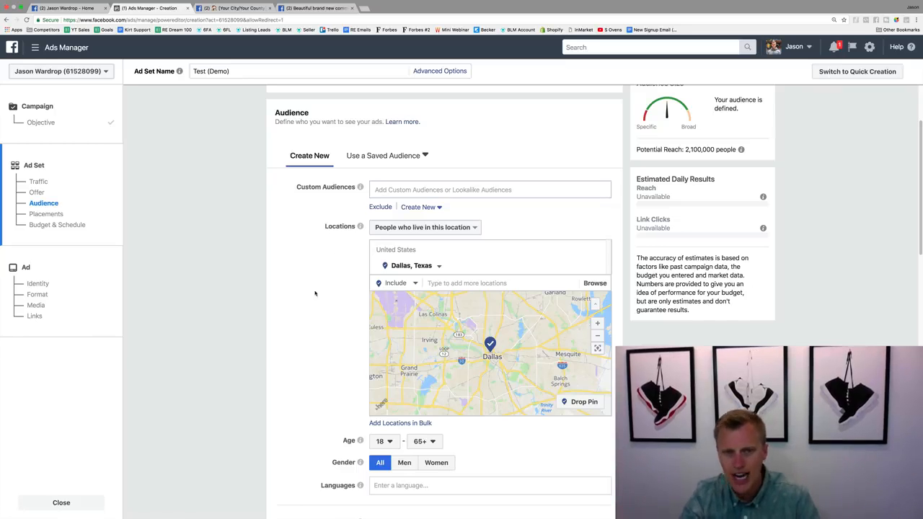
- Set the minimum age of the ad set's audience to 25
scroll(312, 299, "down", 1)
scroll(313, 302, "down", 2)
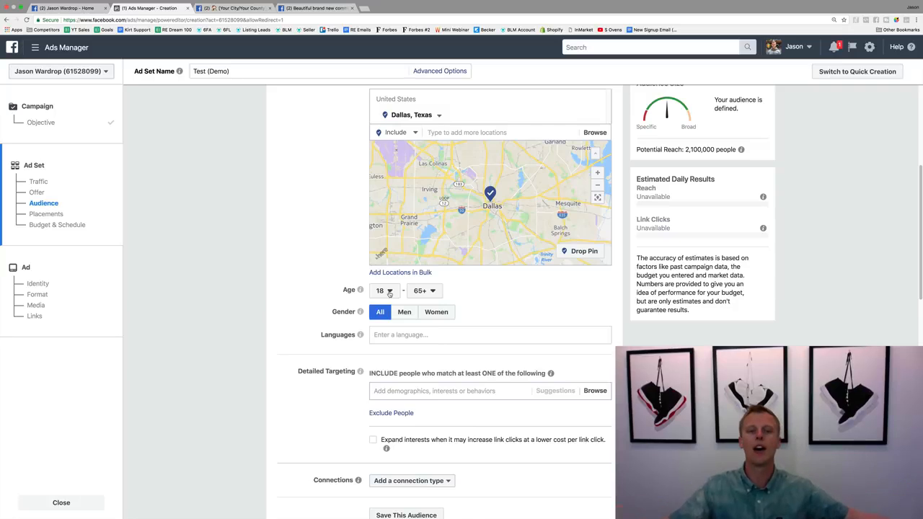
left_click(389, 291)
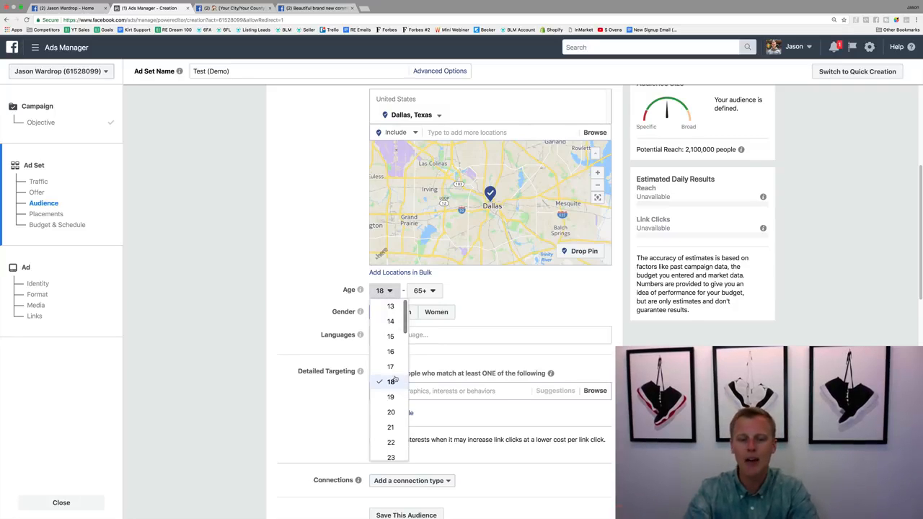
left_click(391, 444)
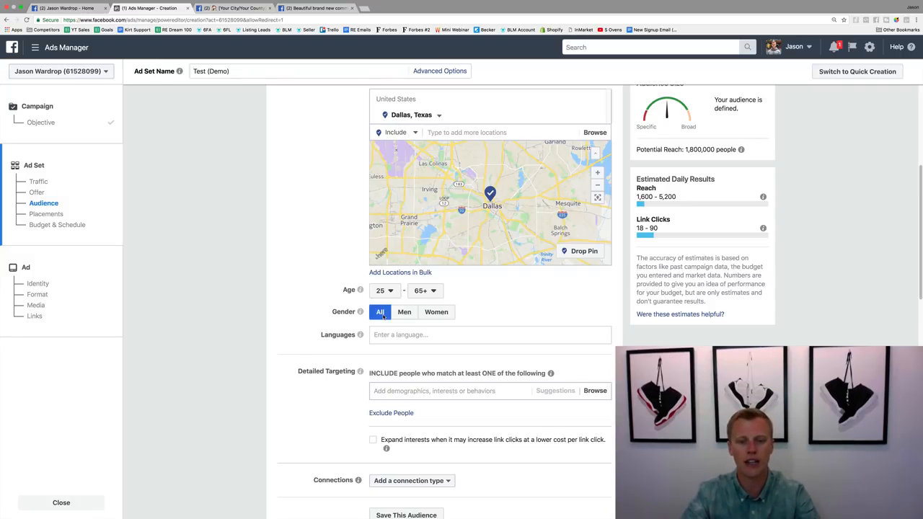
- Try restricting the audience language to English (US), and remove that language again
left_click(396, 335)
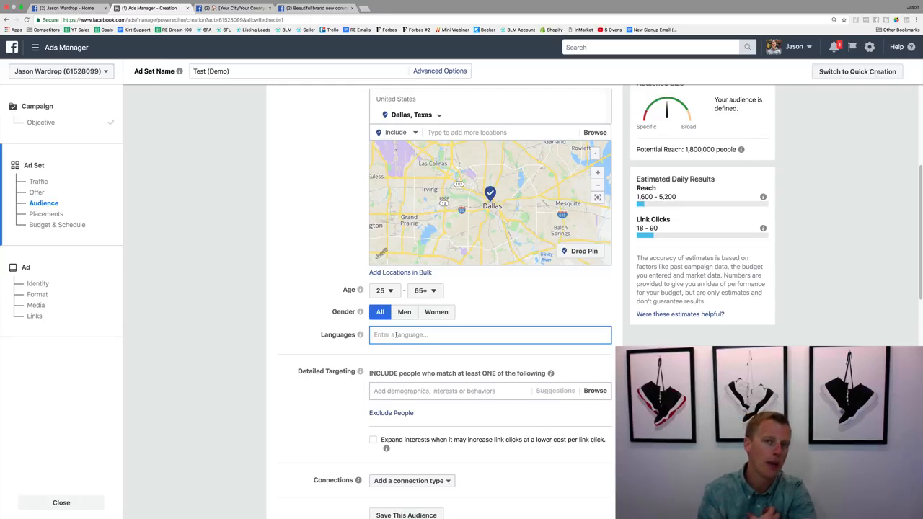
type("eng")
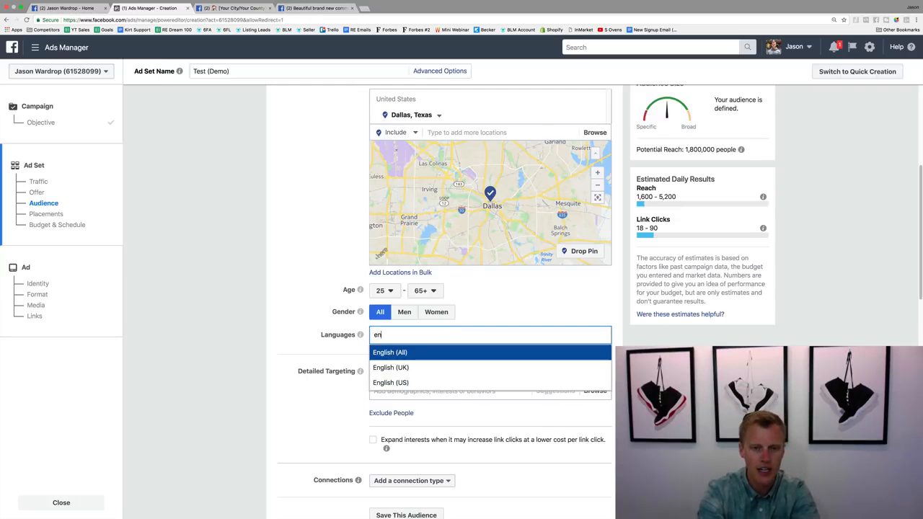
key("Down")
key("Down")
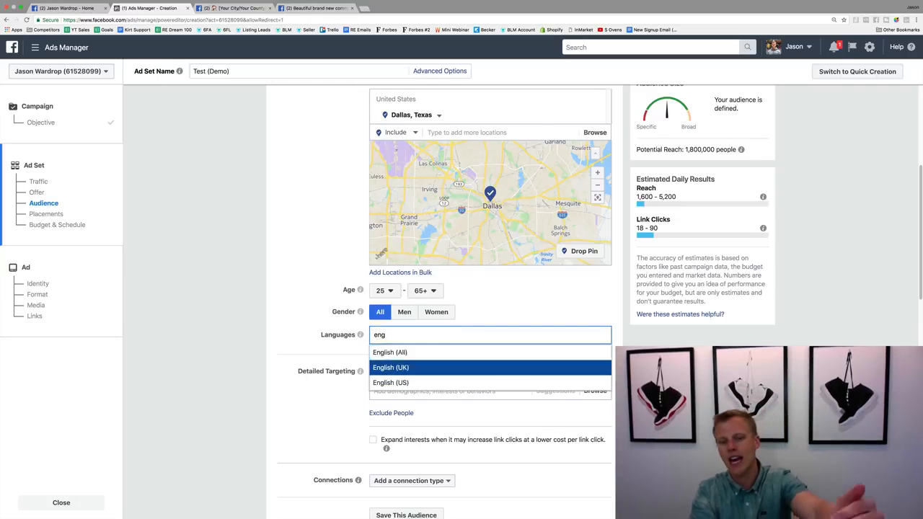
key("Return")
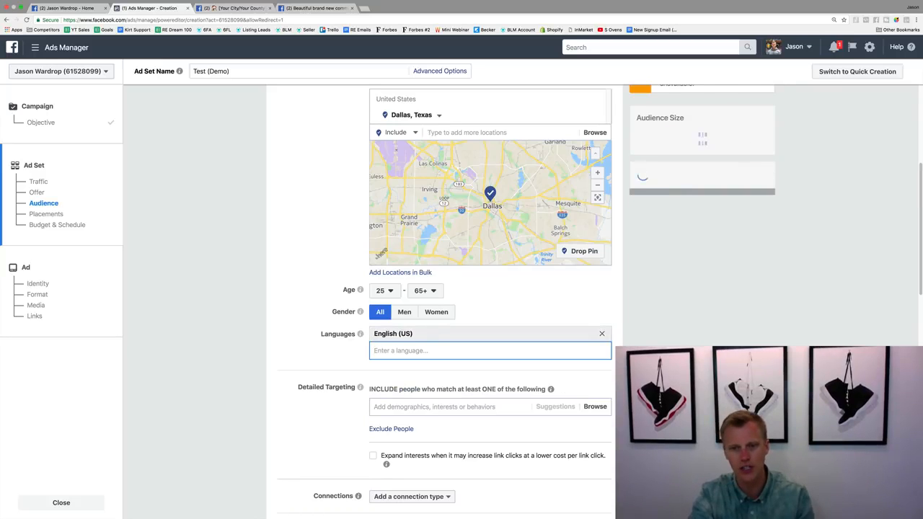
left_click(602, 333)
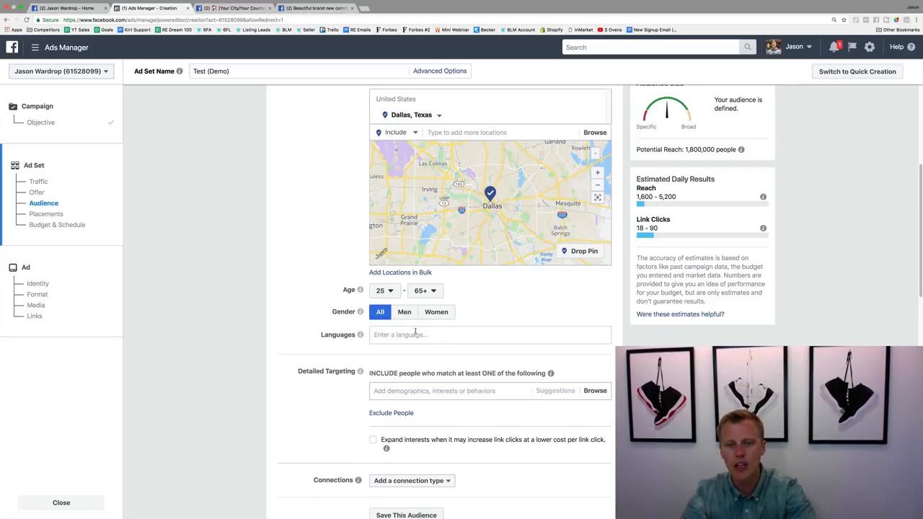
- Try restricting the audience language to Spanish, check the potential reach, and remove the language again
type("span")
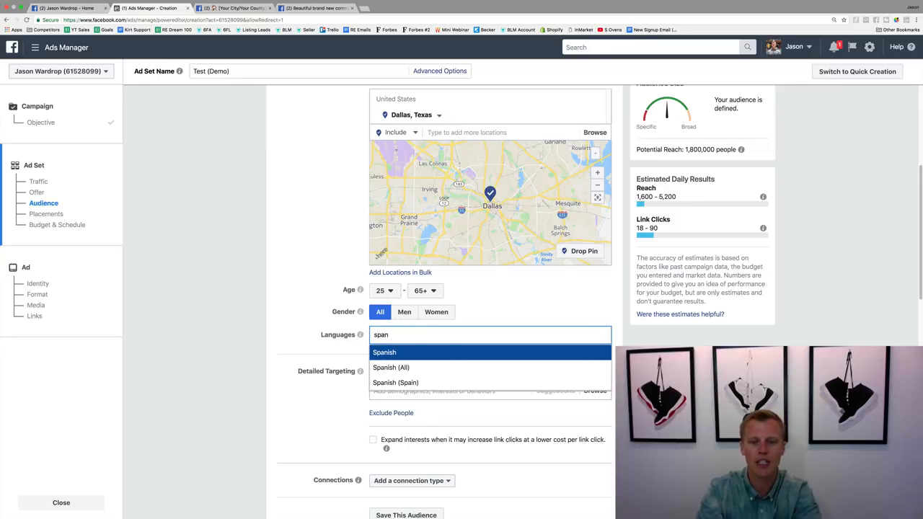
key("Return")
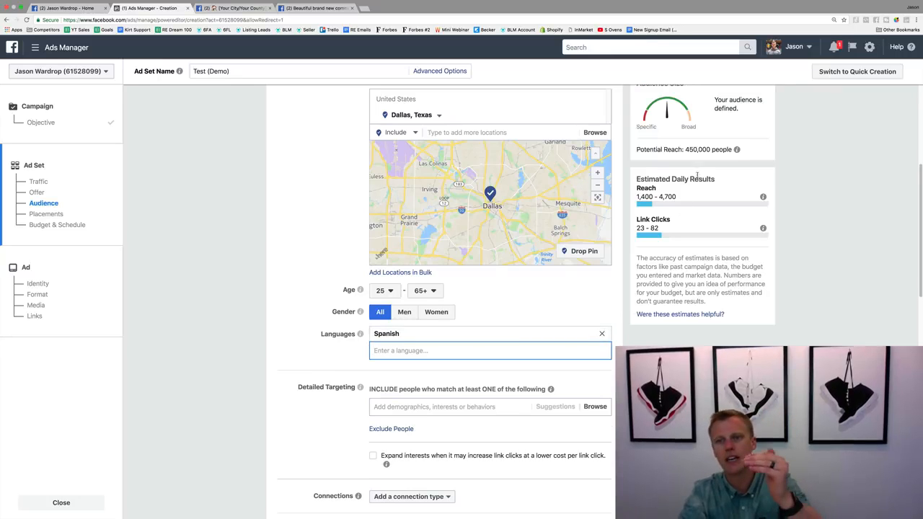
left_click_drag(685, 149, 697, 150)
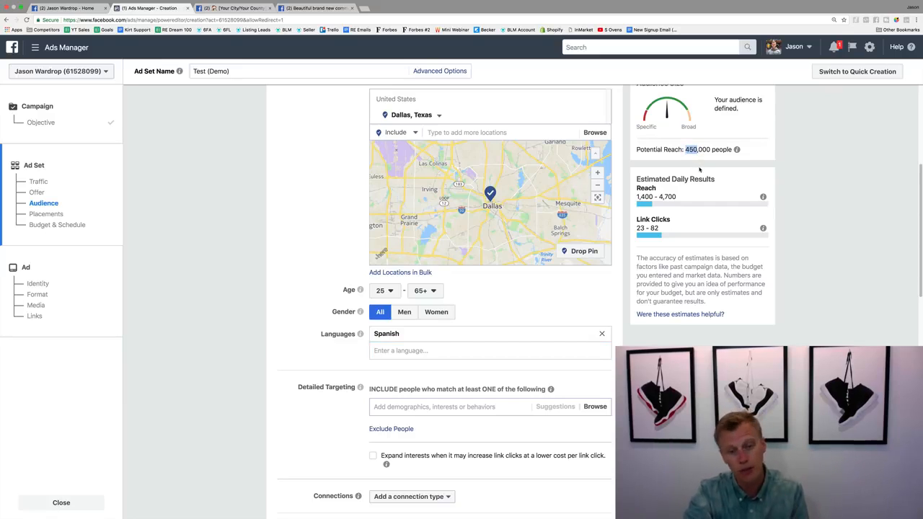
left_click(602, 334)
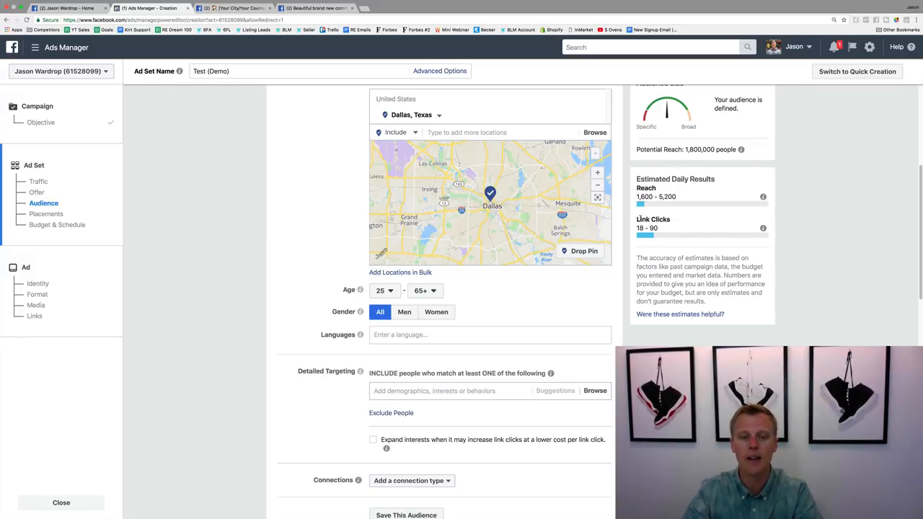
- Try the Homeowners demographic in detailed targeting, check the potential reach, and remove it again
scroll(505, 332, "down", 3)
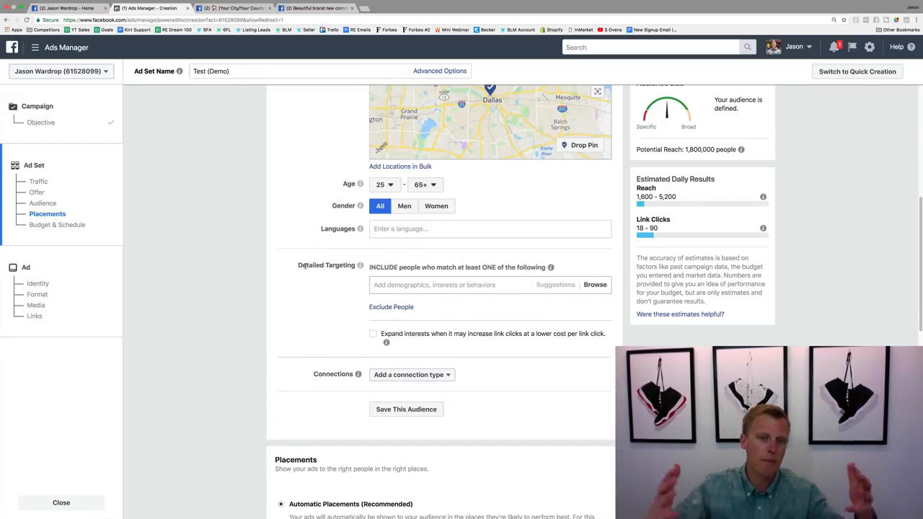
left_click(441, 285)
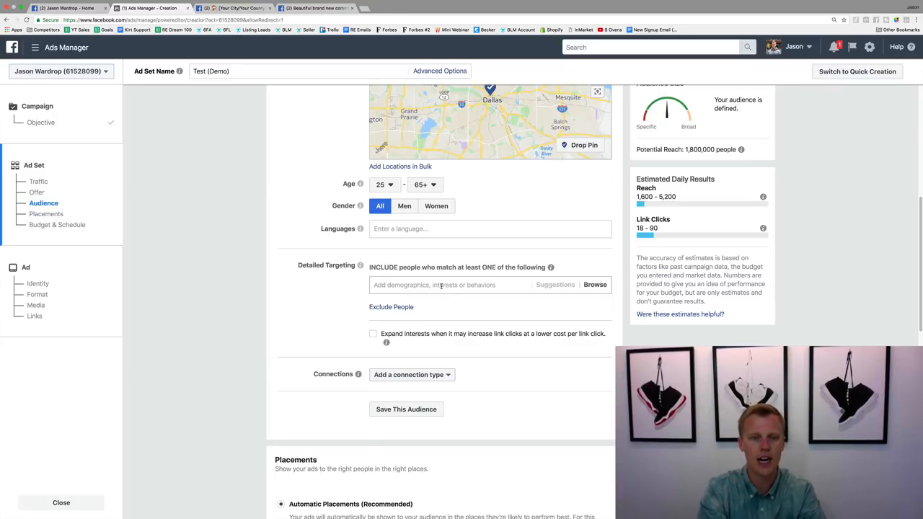
type("homeowners")
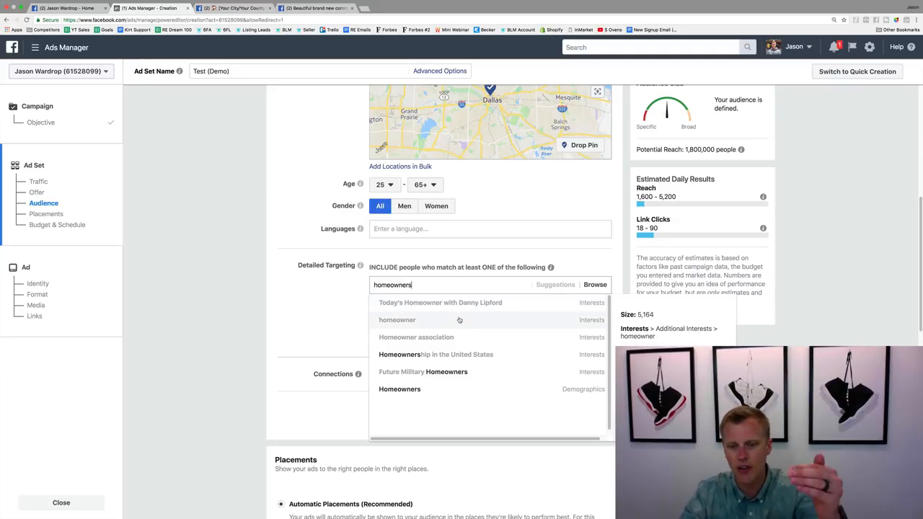
left_click(407, 390)
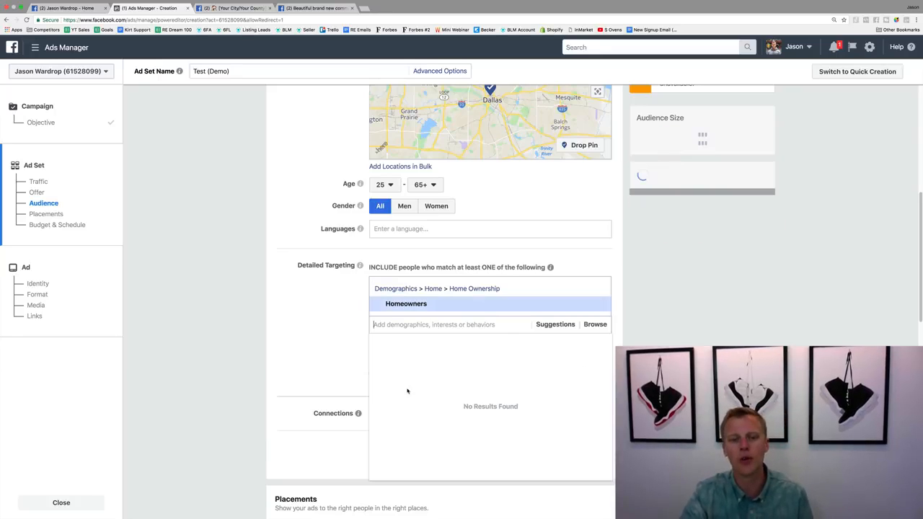
left_click(303, 312)
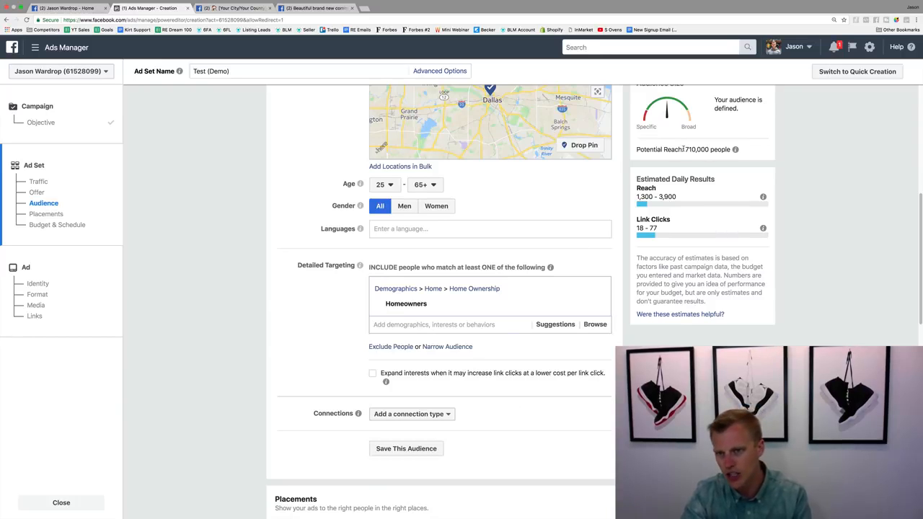
left_click_drag(685, 149, 714, 149)
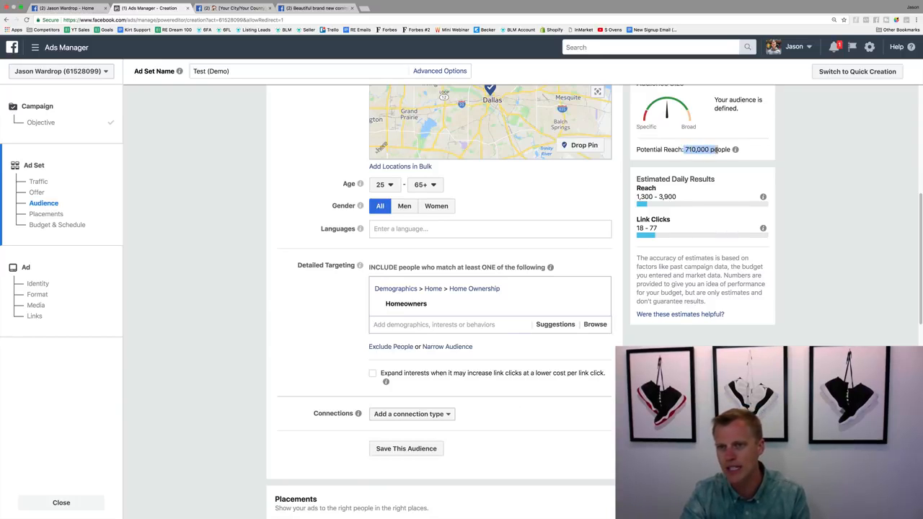
left_click(626, 183)
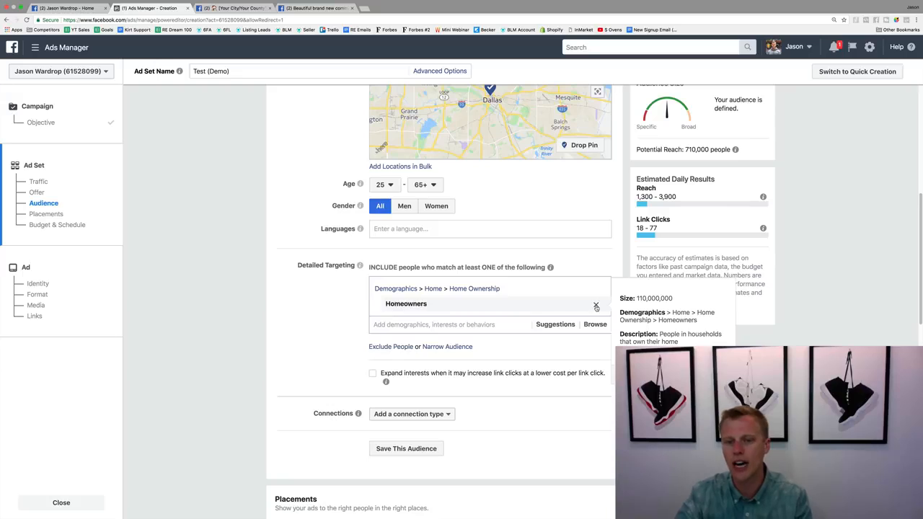
left_click(595, 306)
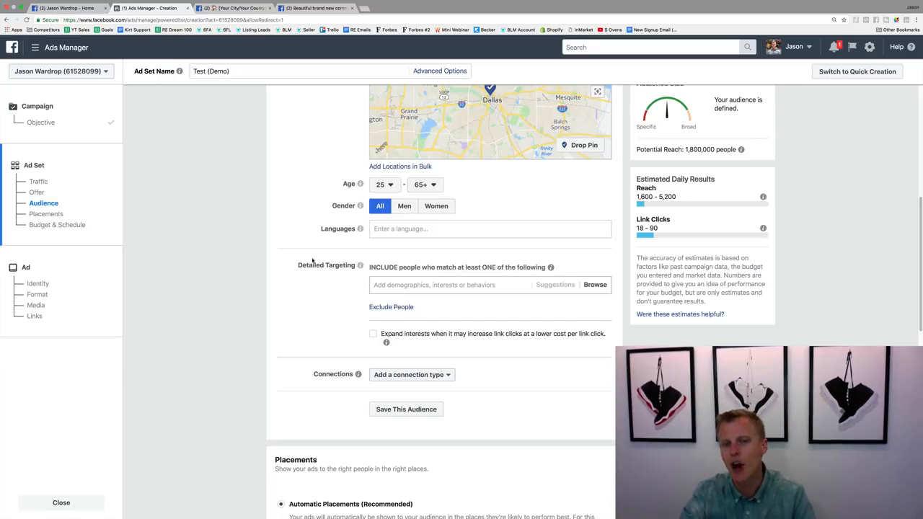
- Switch the ad set from automatic placements to manually edited placements
scroll(299, 302, "down", 3)
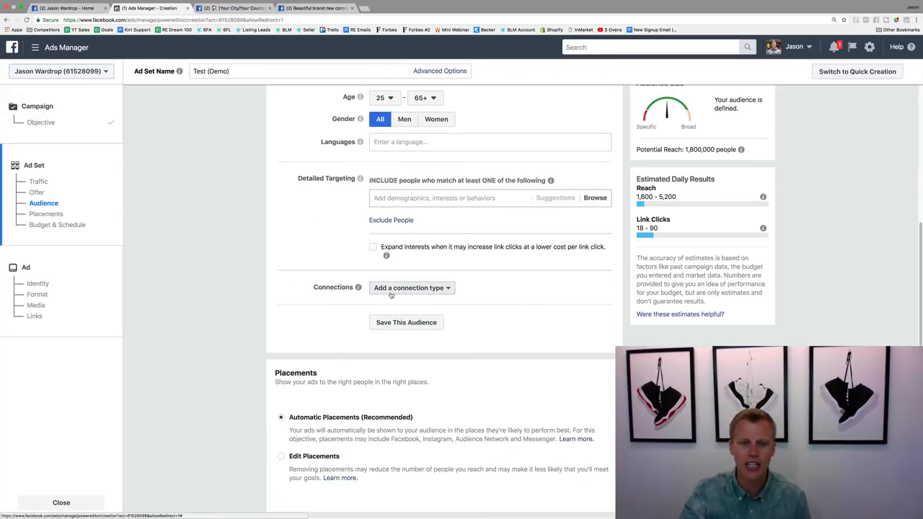
scroll(326, 320, "down", 1)
scroll(326, 320, "down", 2)
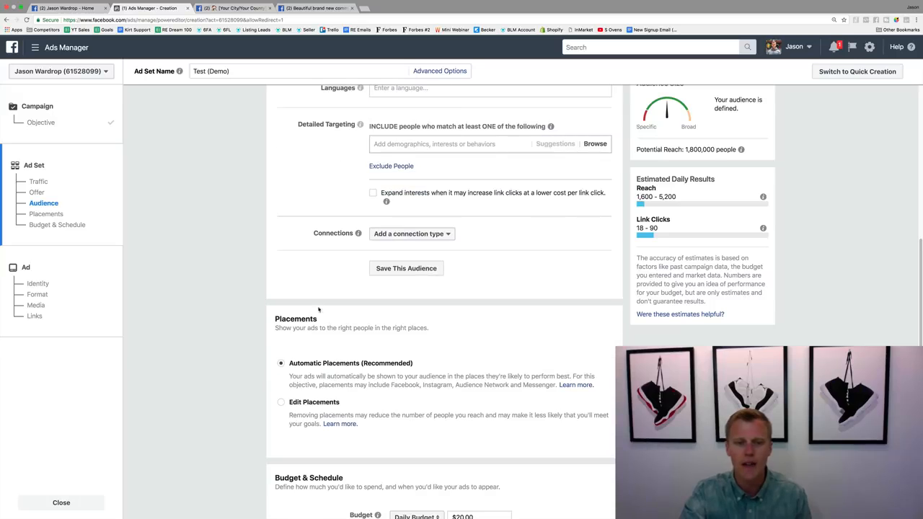
scroll(366, 311, "down", 2)
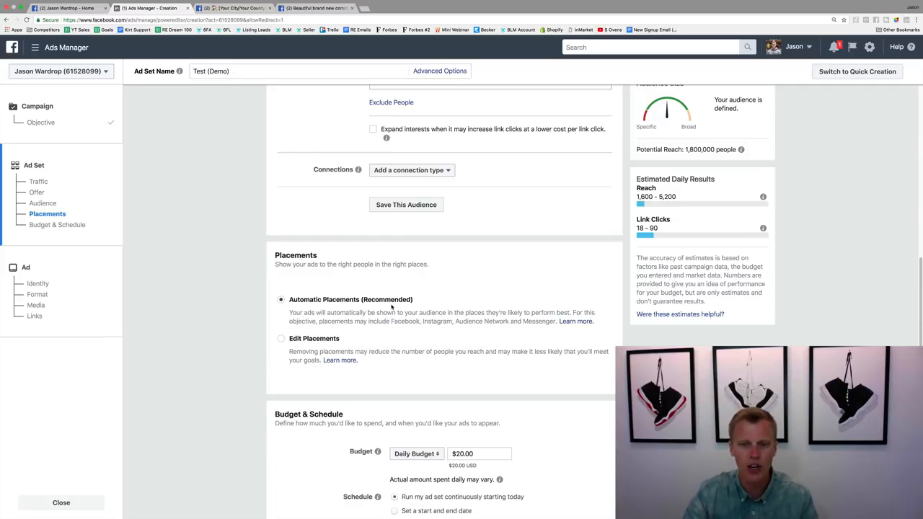
left_click(280, 341)
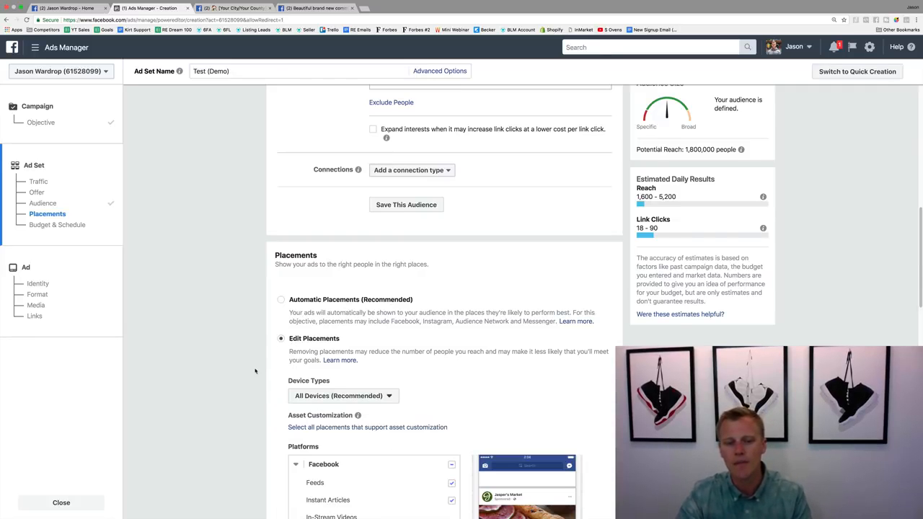
scroll(256, 369, "down", 2)
scroll(255, 370, "down", 2)
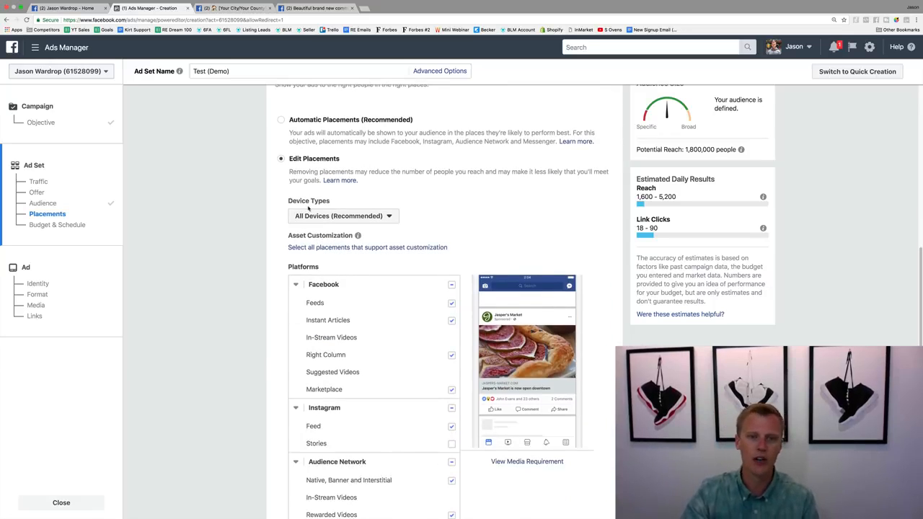
- Review the device type options for the placements and keep All Devices (Recommended)
left_click_drag(288, 200, 340, 207)
left_click(342, 211)
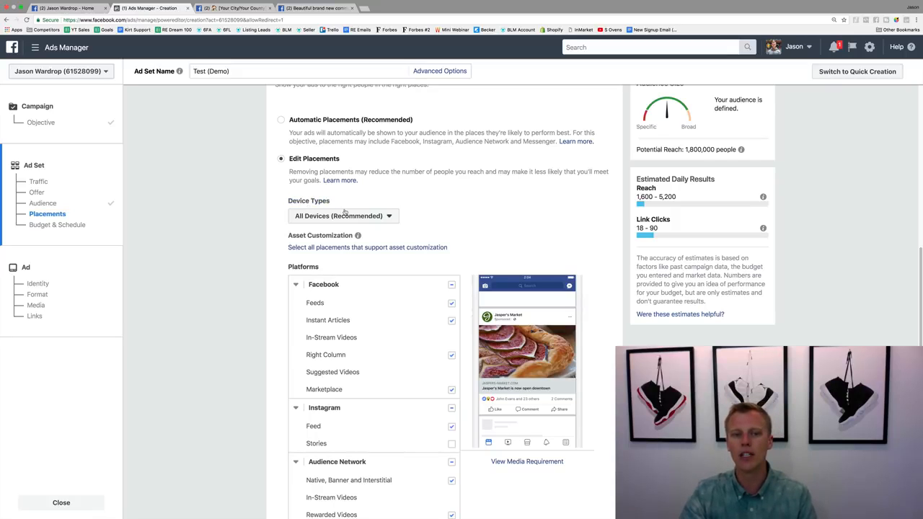
left_click(357, 217)
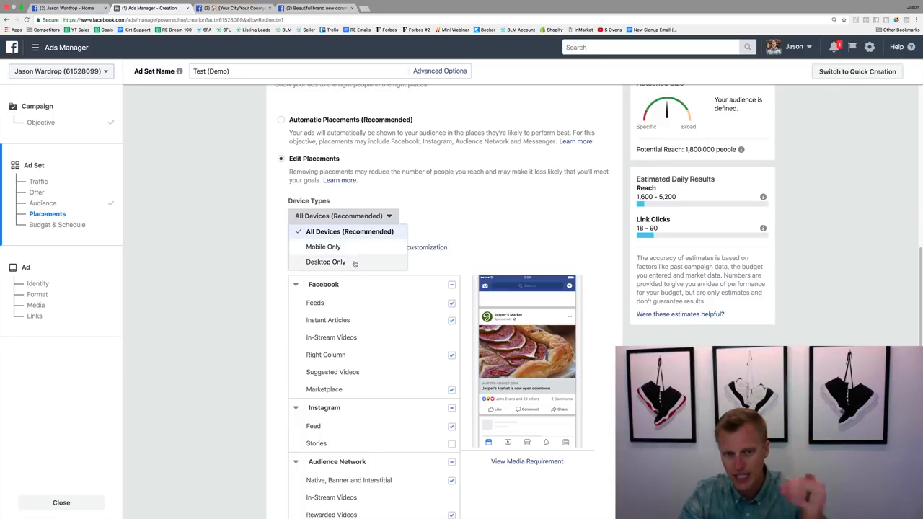
left_click(356, 232)
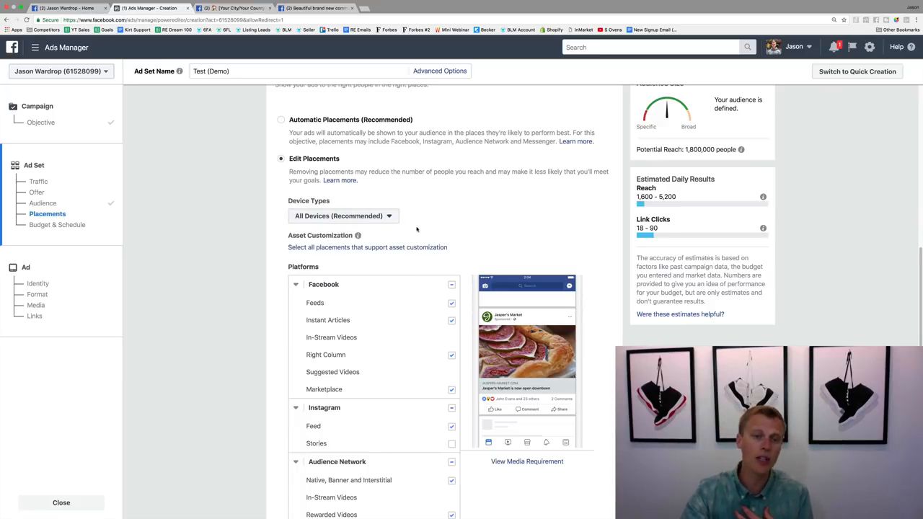
left_click(392, 219)
left_click(445, 213)
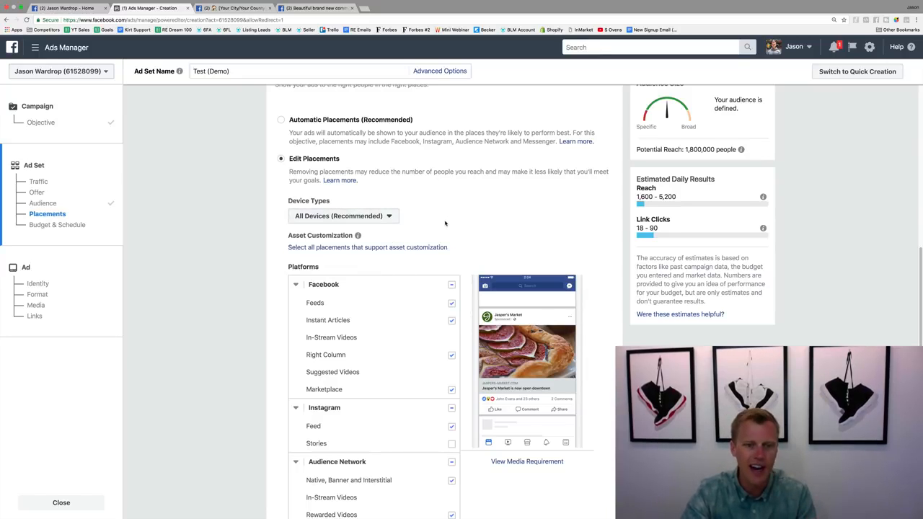
- Exclude Facebook Instant Articles, Marketplace and Right Column, plus all of Audience Network and Messenger, from the ad placements
scroll(261, 299, "down", 3)
scroll(261, 300, "down", 1)
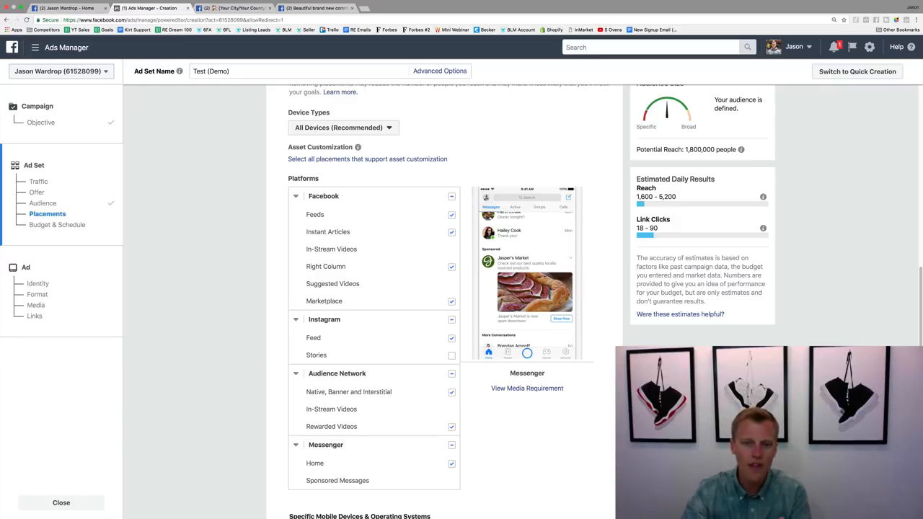
left_click(451, 233)
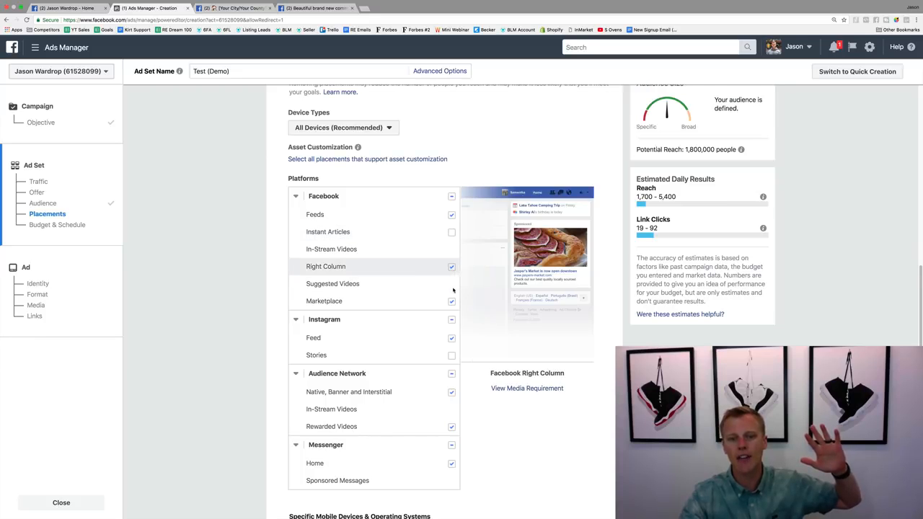
left_click(451, 302)
left_click(452, 267)
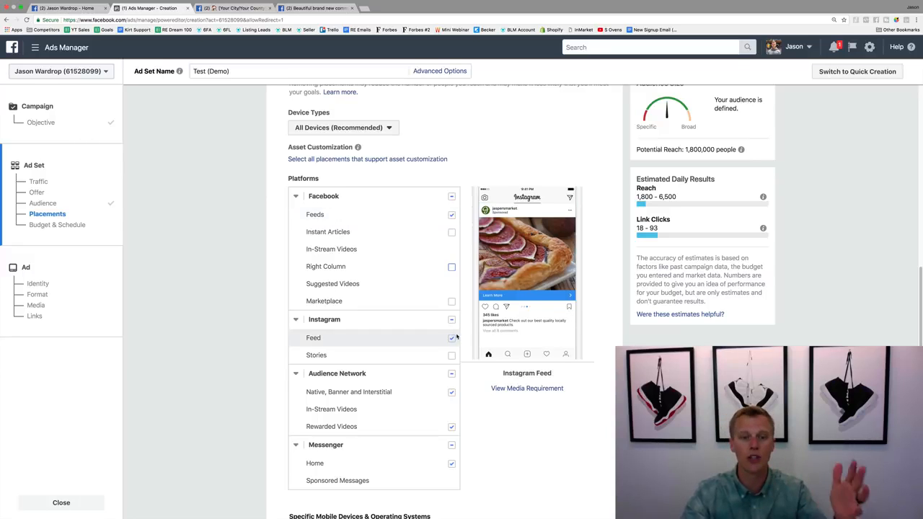
left_click(451, 373)
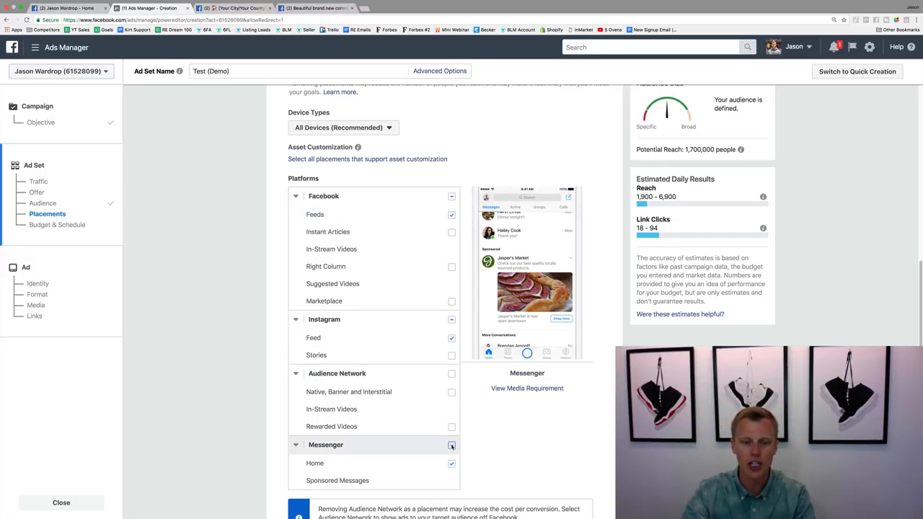
left_click(452, 445)
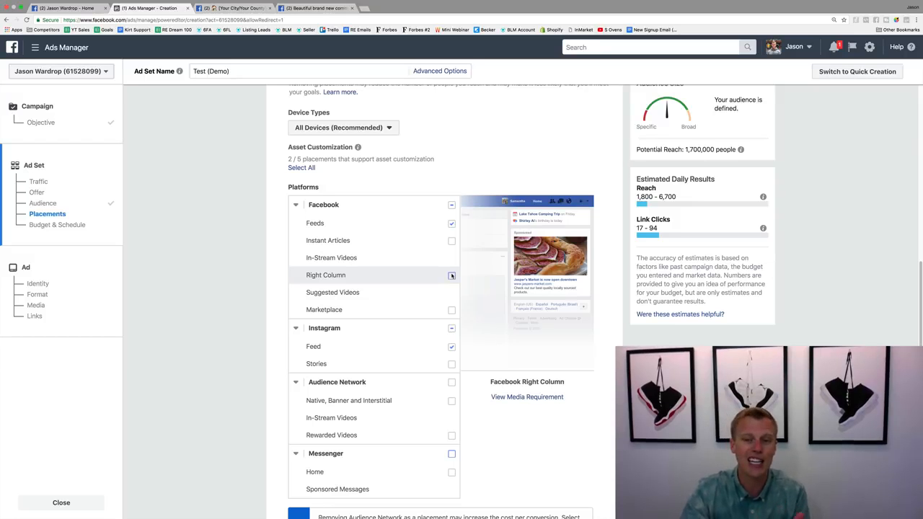
scroll(448, 267, "down", 10)
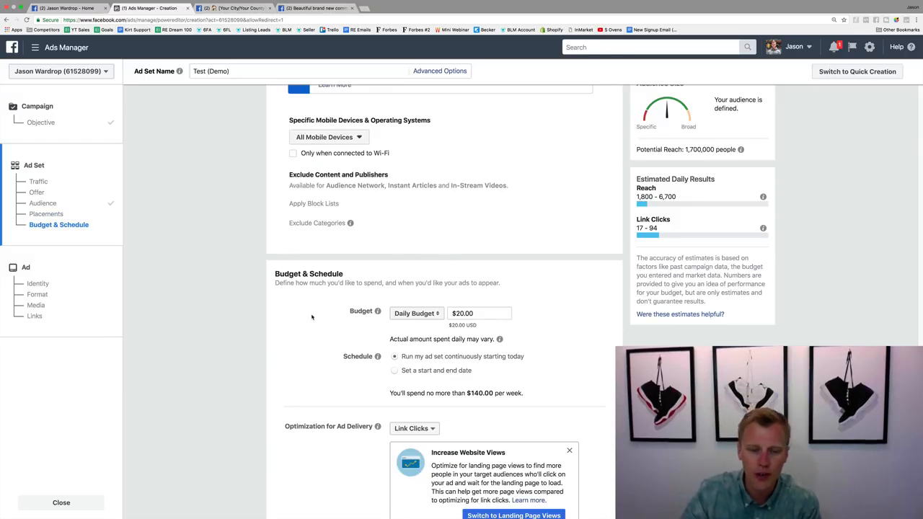
- Try the Lifetime Budget option for the ad set and switch back to Daily Budget
scroll(311, 317, "down", 1)
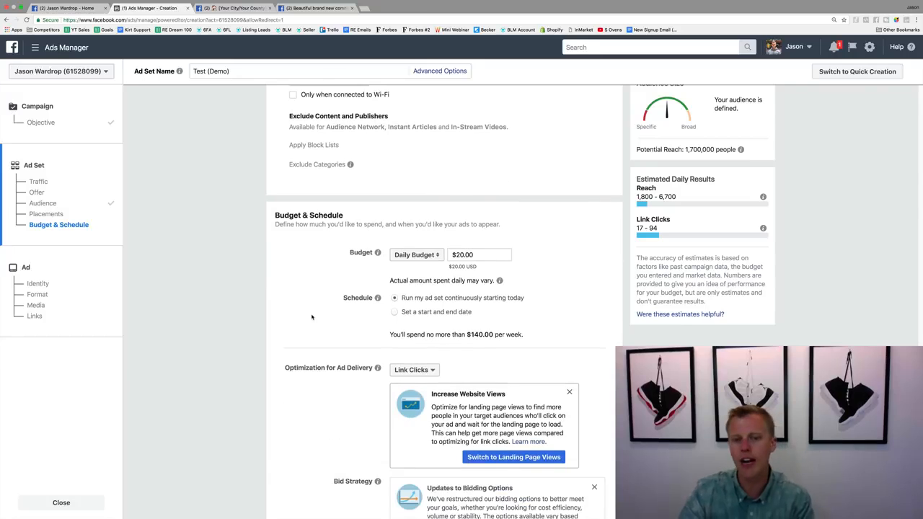
left_click(421, 256)
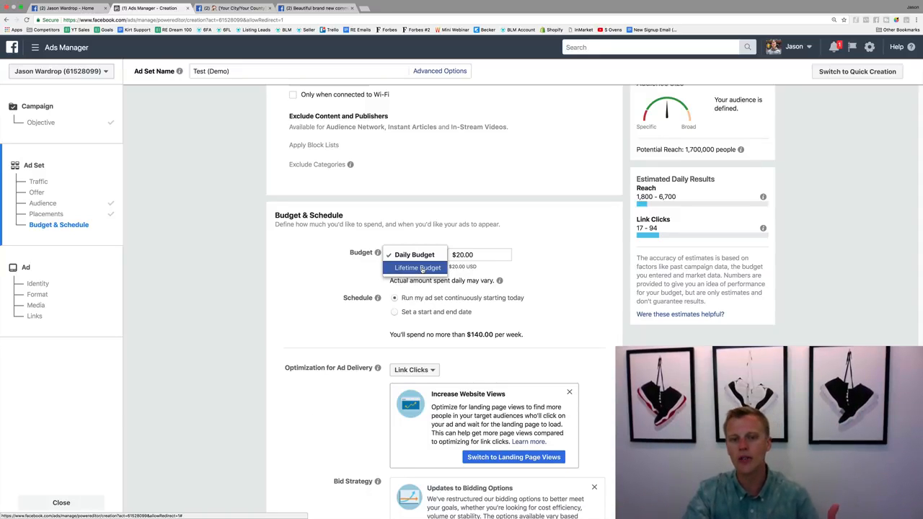
left_click(417, 268)
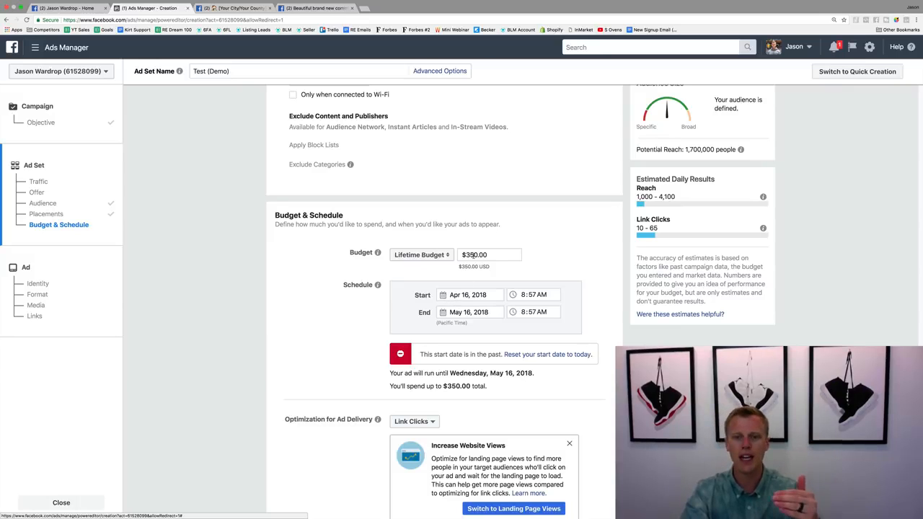
left_click(432, 255)
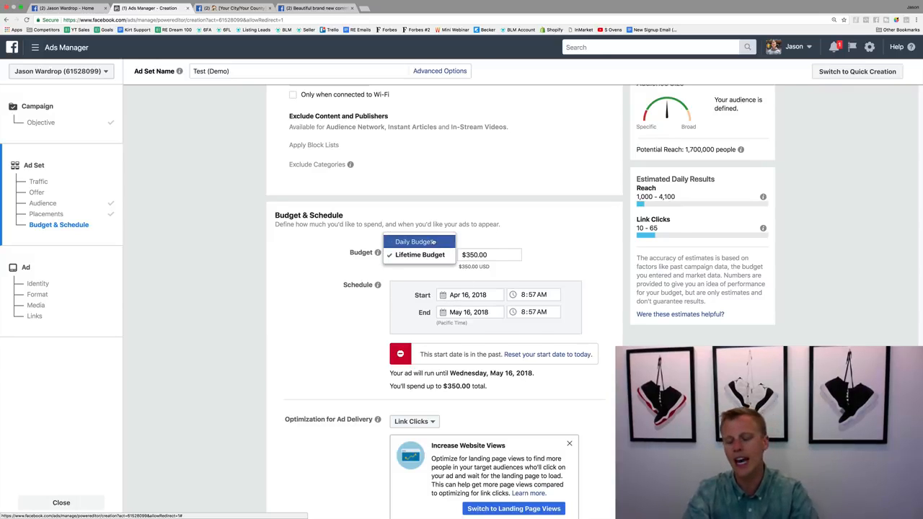
left_click(414, 242)
- Set the ad set's daily budget to $10.00
left_click(462, 255)
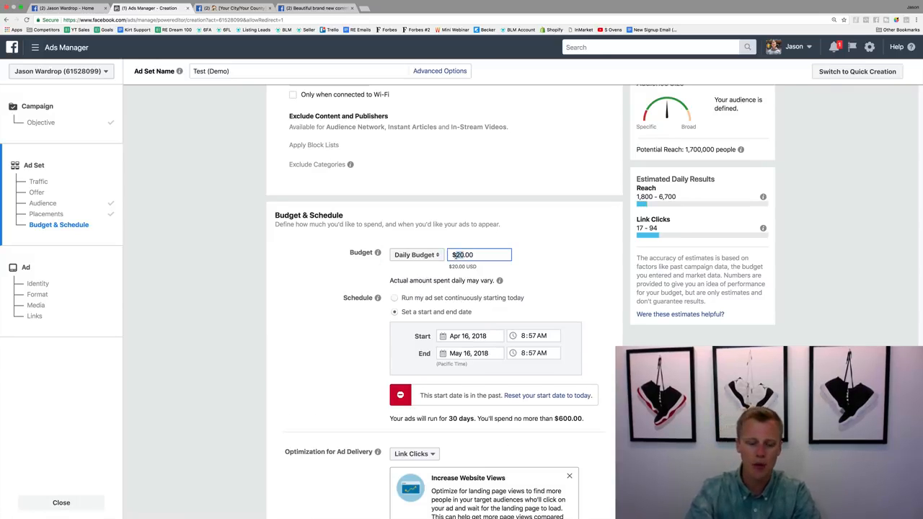
key("BackSpace")
type("1")
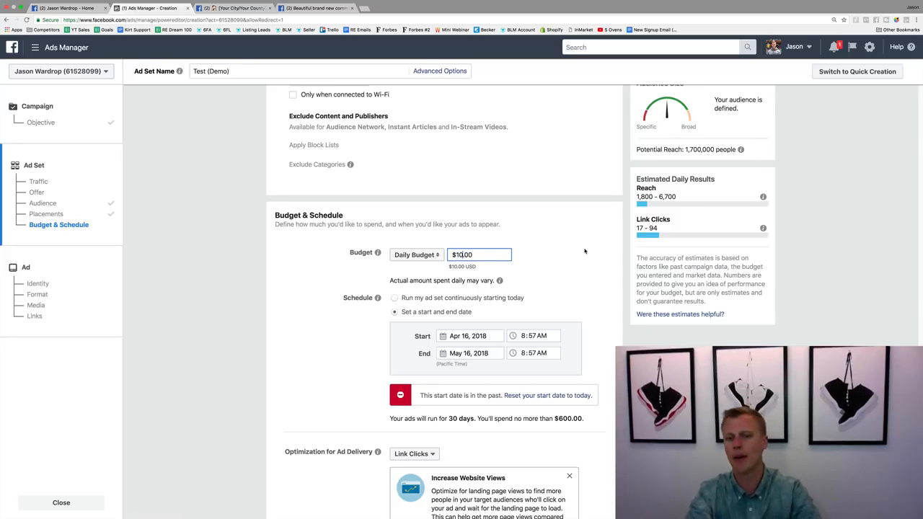
left_click(589, 251)
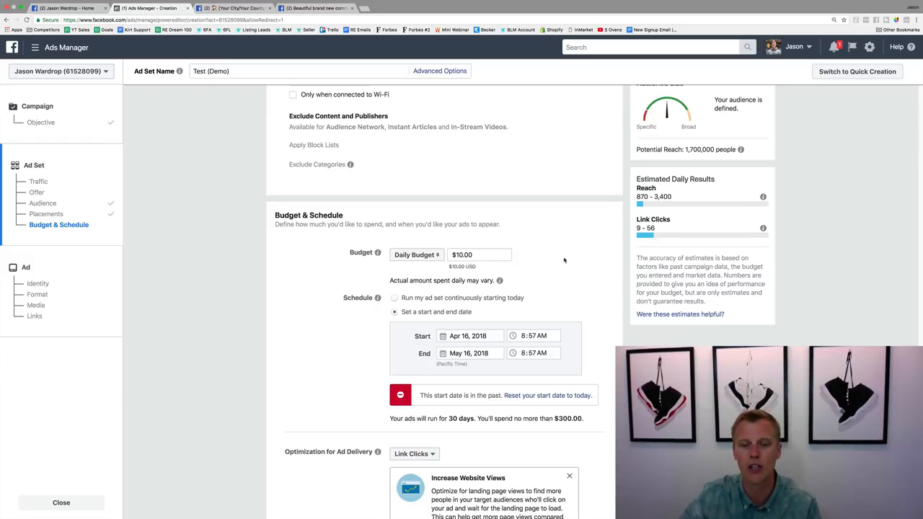
- Review the delivery optimization and bid strategy, keeping their current options, and continue to the ad creation page
scroll(567, 264, "down", 5)
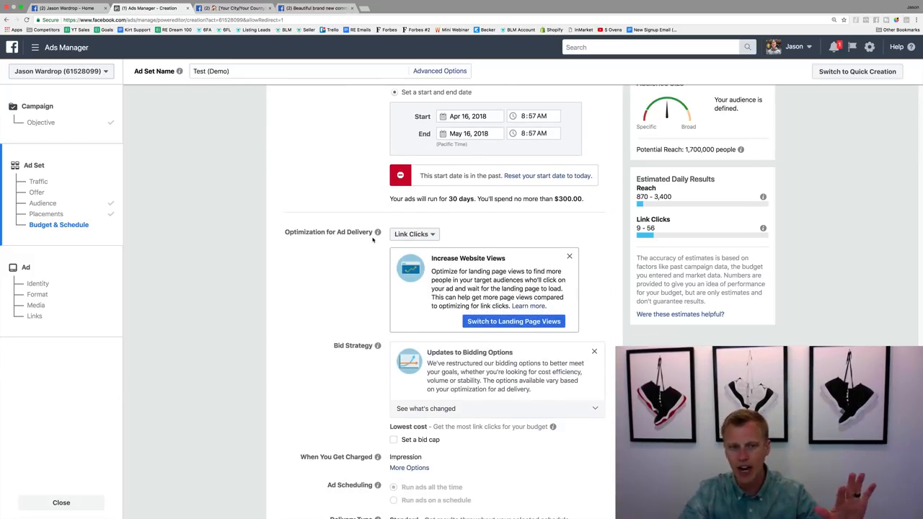
scroll(353, 256, "down", 1)
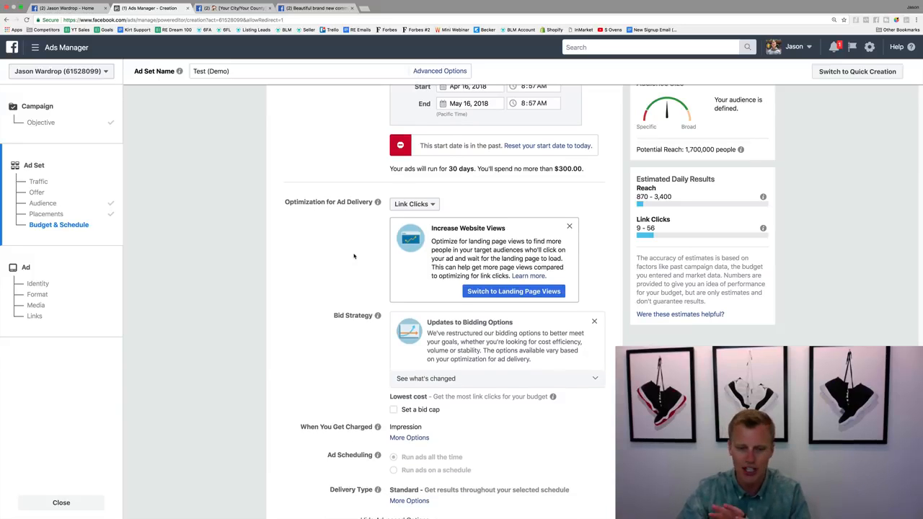
scroll(353, 256, "down", 2)
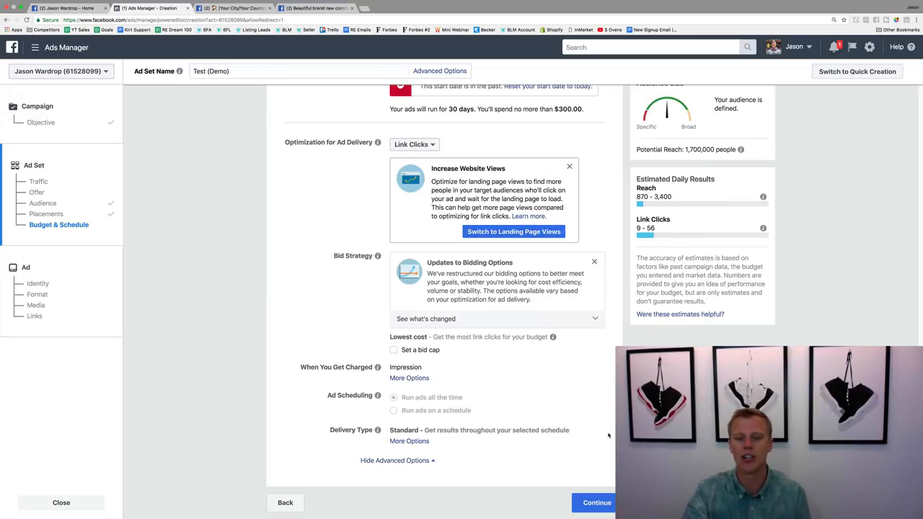
left_click(594, 504)
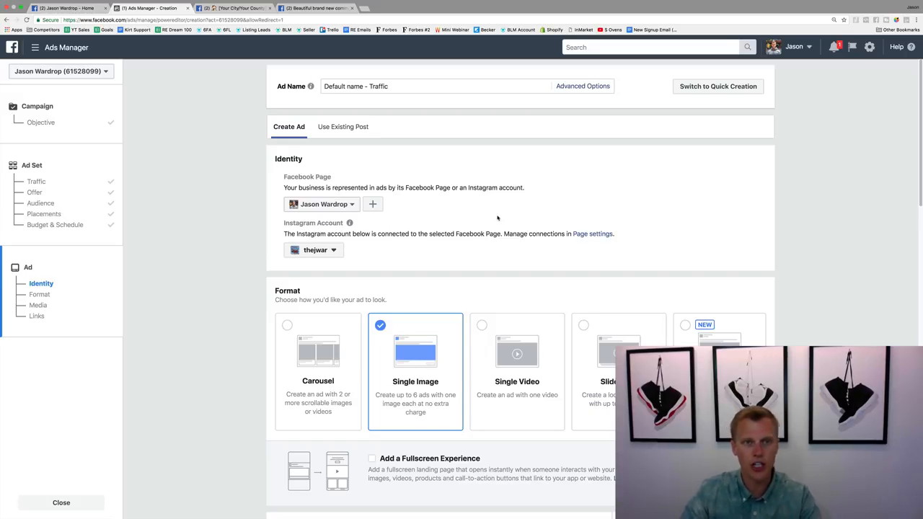
- Follow the tips link in the example homeowners post and inspect the landing page's Get The Tips! email form
left_click(232, 7)
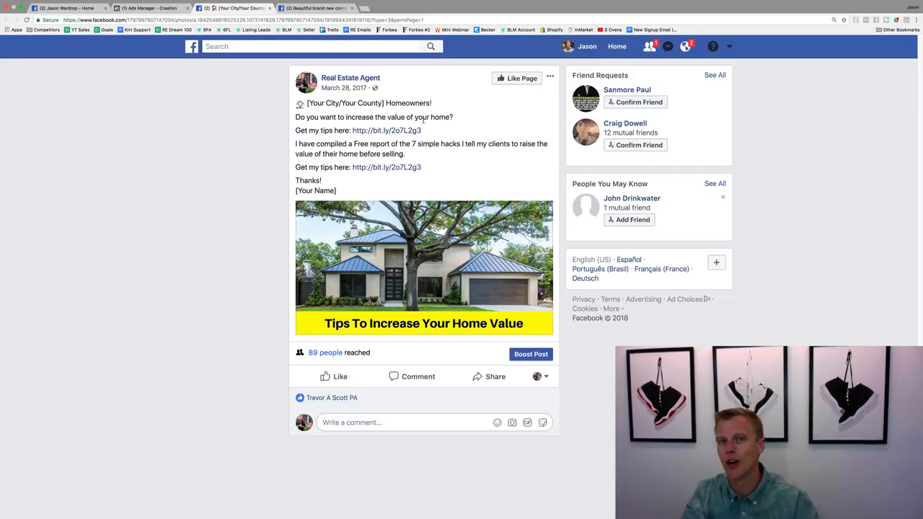
left_click(374, 130)
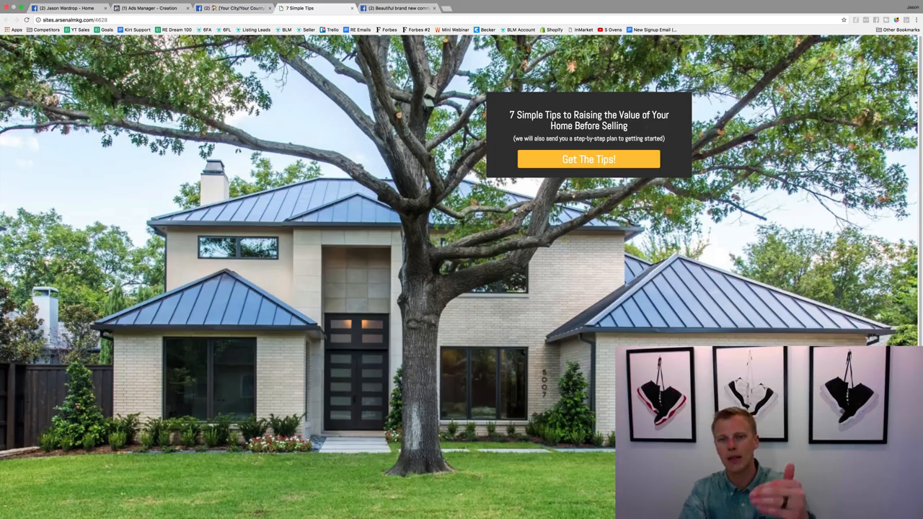
left_click(597, 159)
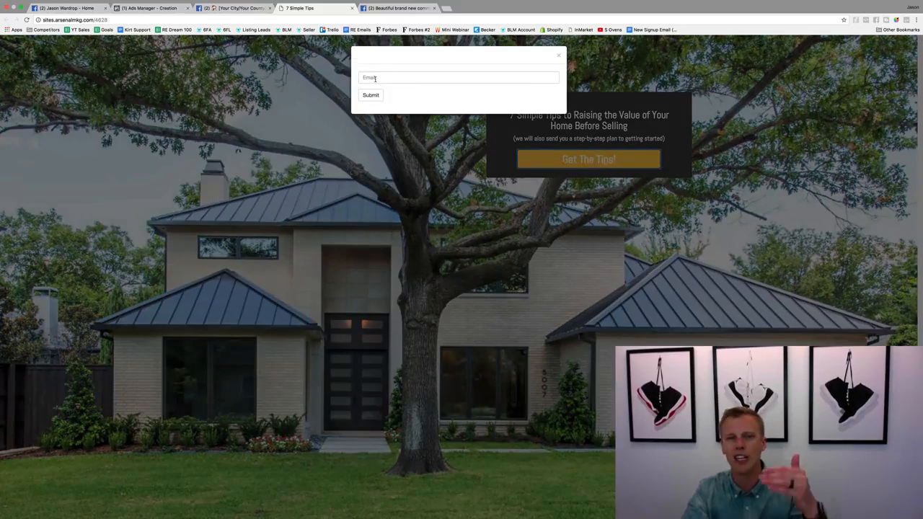
left_click(559, 56)
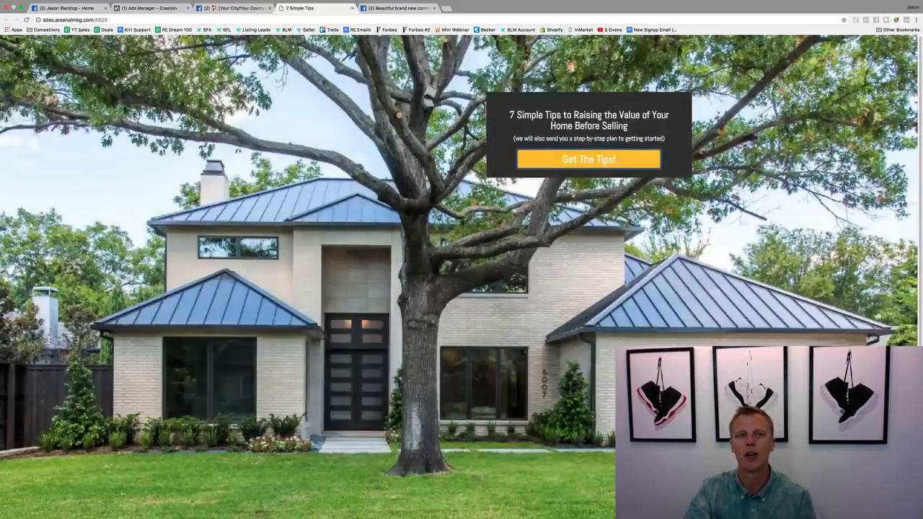
- Review the paragraph offering the free report of 7 simple hacks in the example homeowners post
left_click(240, 8)
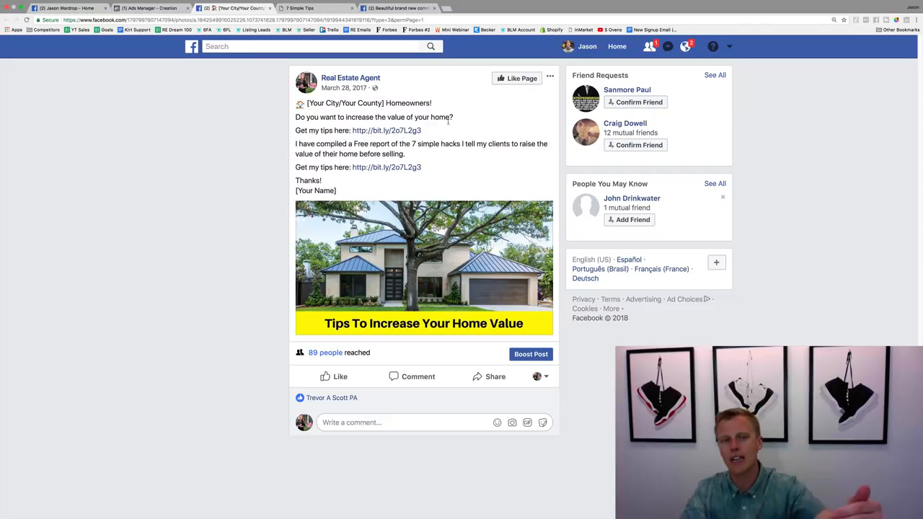
left_click_drag(293, 143, 411, 157)
left_click(411, 157)
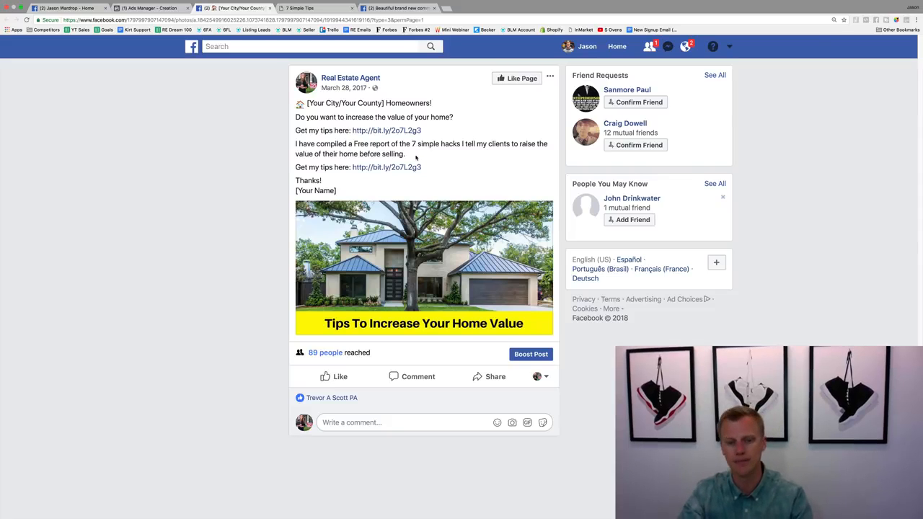
- Expand the full text of the "Beautiful brand new community!" video post to examine it, and return to Ads Manager
left_click(385, 8)
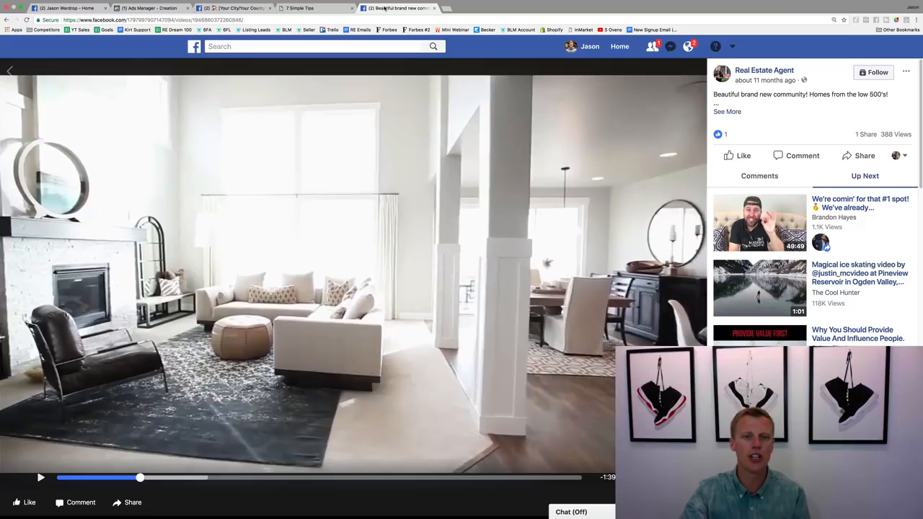
left_click(734, 114)
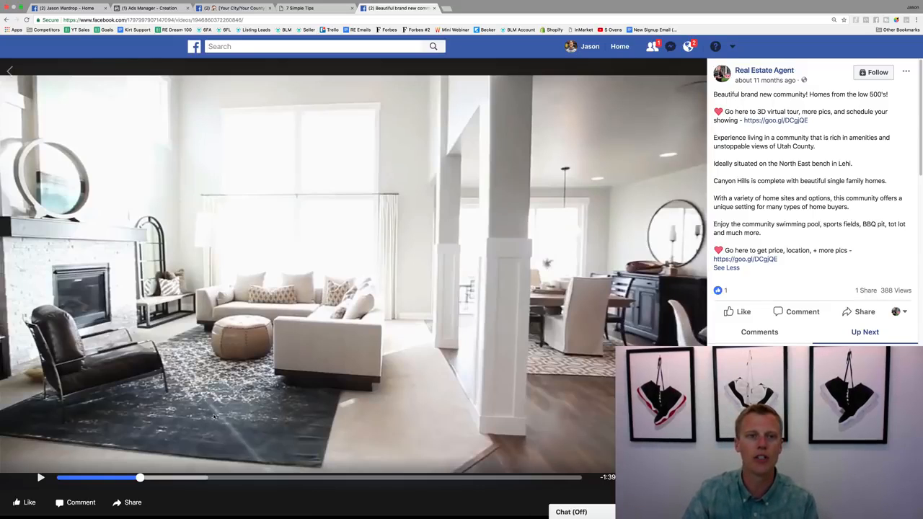
key("super+2")
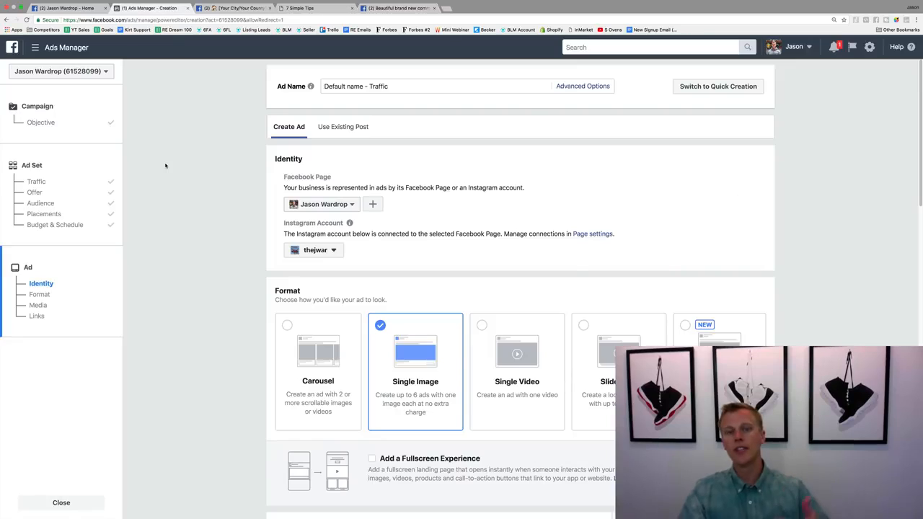
- Try using an existing post for the ad, browsing the available Facebook Pages and keeping the current Page and Instagram account
left_click(342, 128)
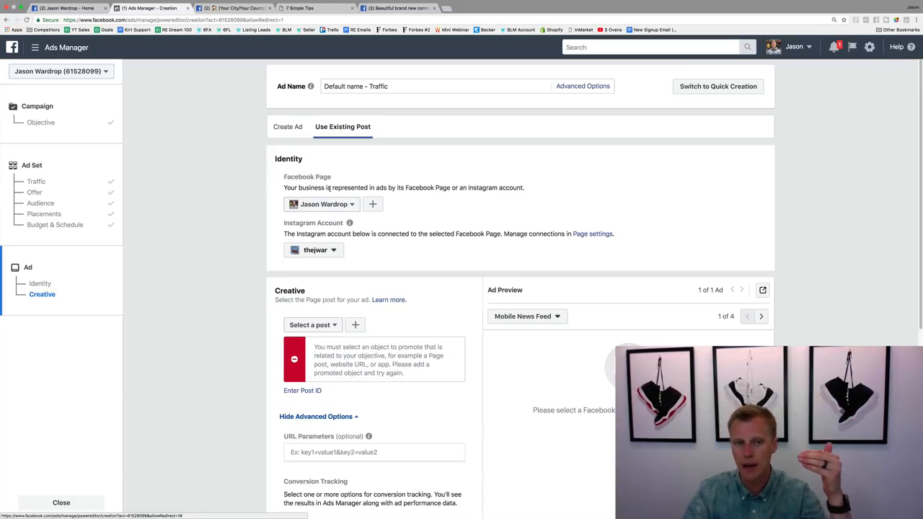
left_click(322, 204)
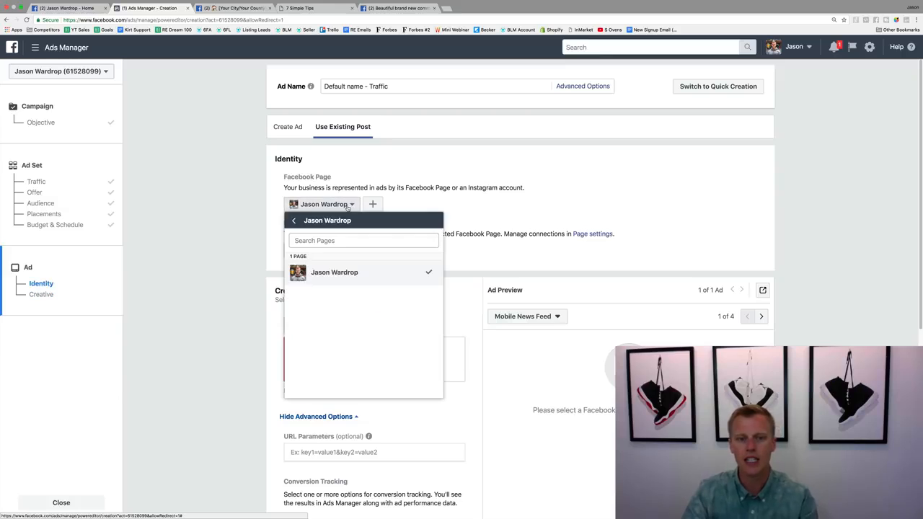
left_click(294, 220)
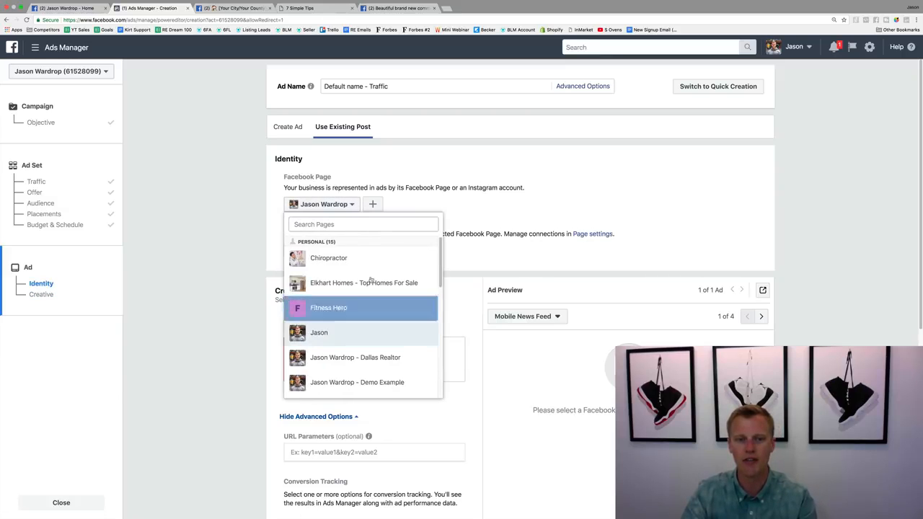
scroll(364, 339, "down", 10)
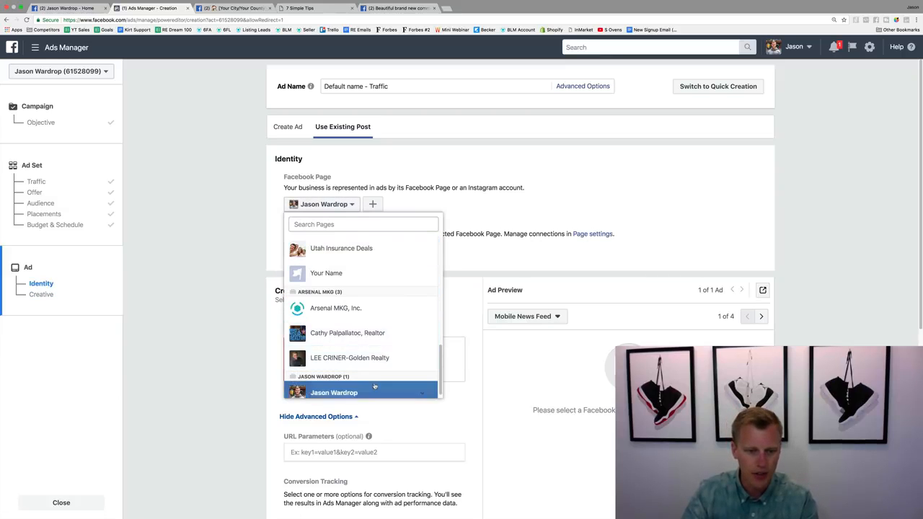
left_click(374, 387)
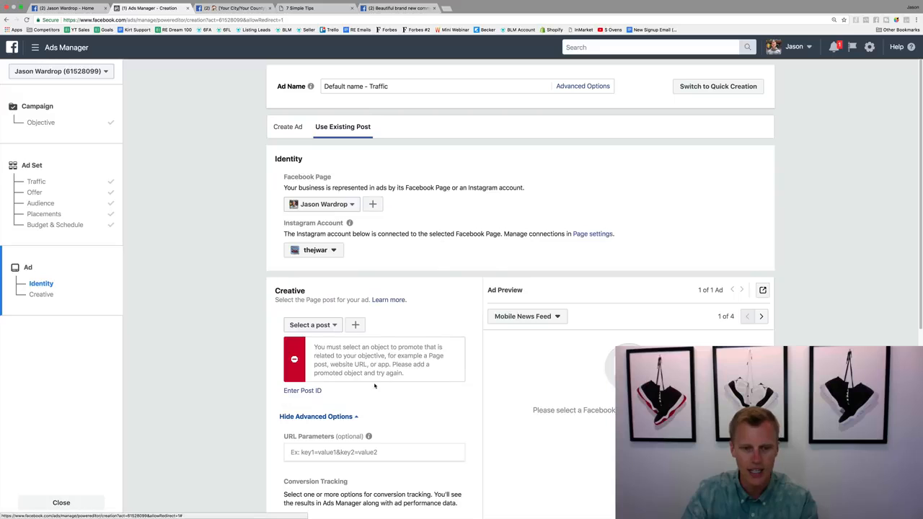
left_click(333, 249)
left_click(416, 234)
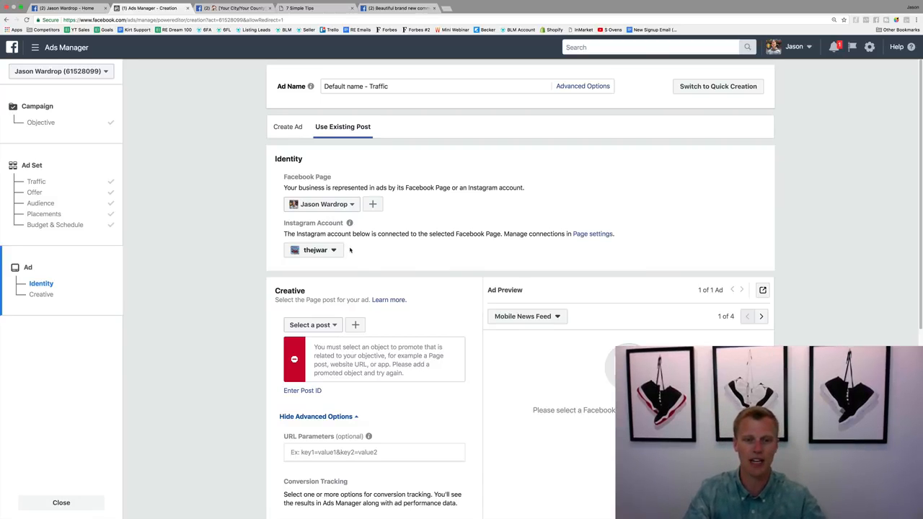
- Choose the Page post "Ever had trouble scaling your Facebook ads campaigns?" as the ad's creative
scroll(365, 252, "down", 3)
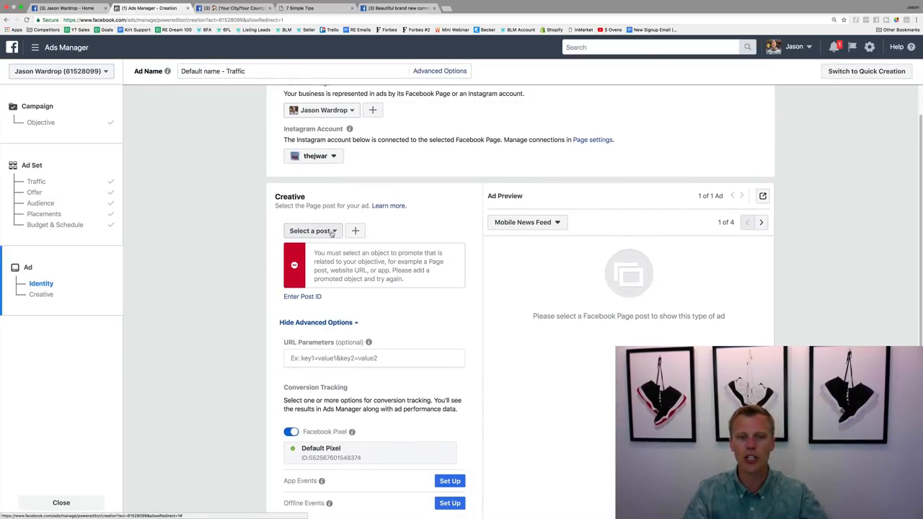
left_click(333, 231)
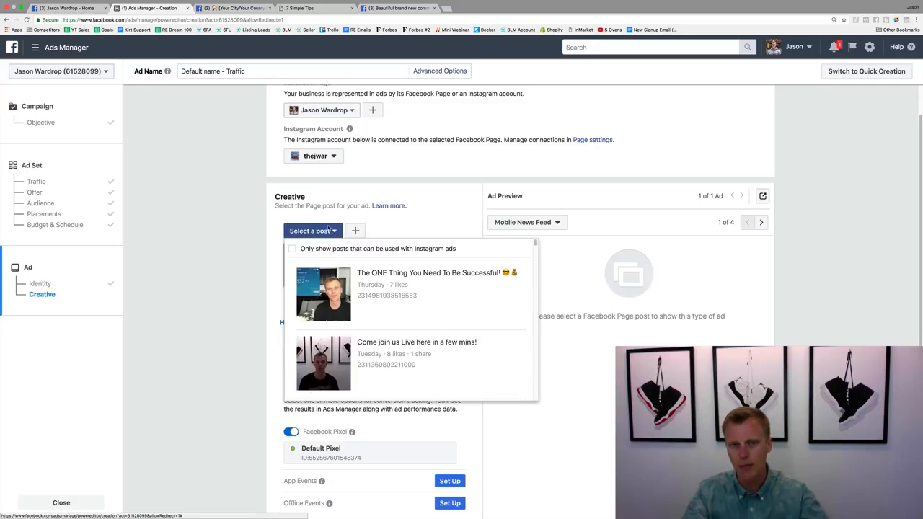
scroll(410, 304, "down", 3)
scroll(411, 304, "down", 5)
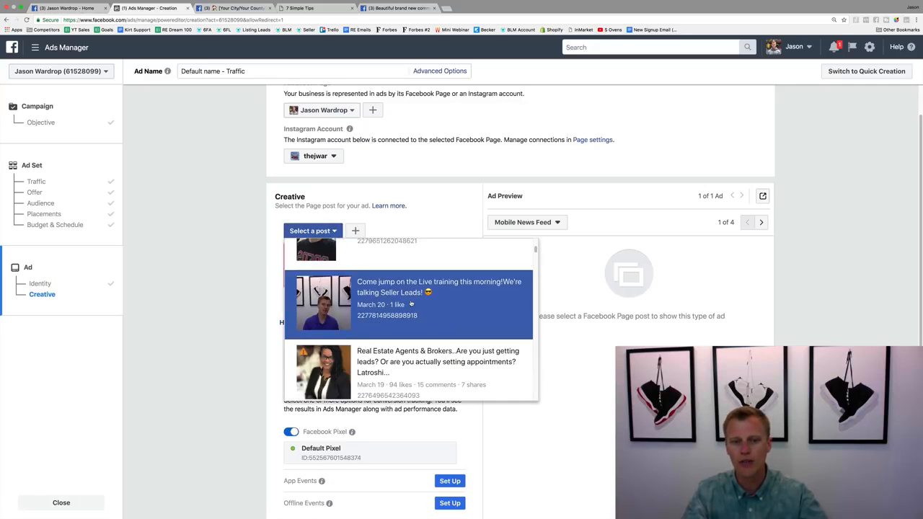
scroll(411, 303, "up", 1)
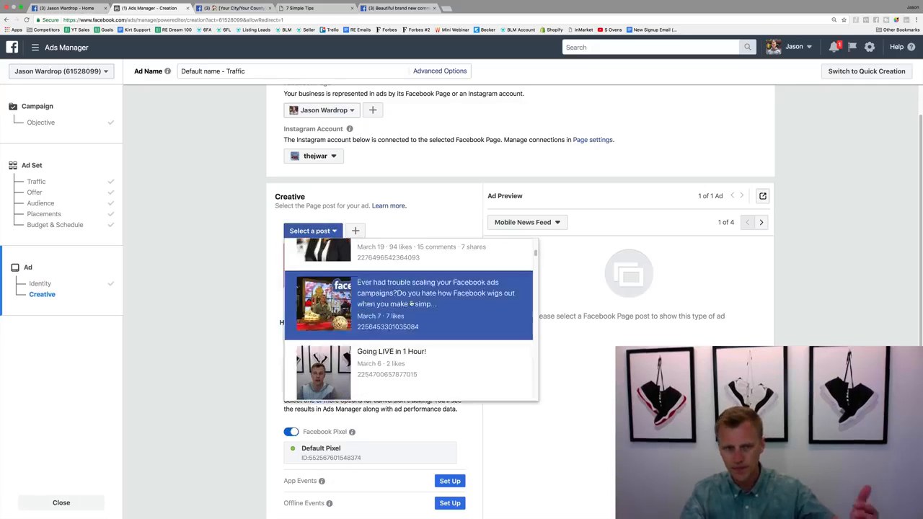
left_click(411, 302)
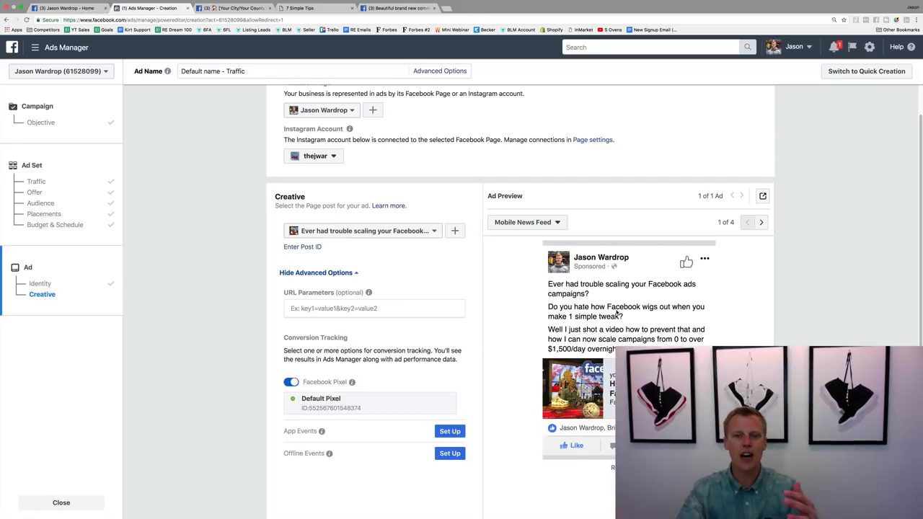
- Review the existing post's ad preview and switch back to creating a new ad
scroll(616, 312, "down", 3)
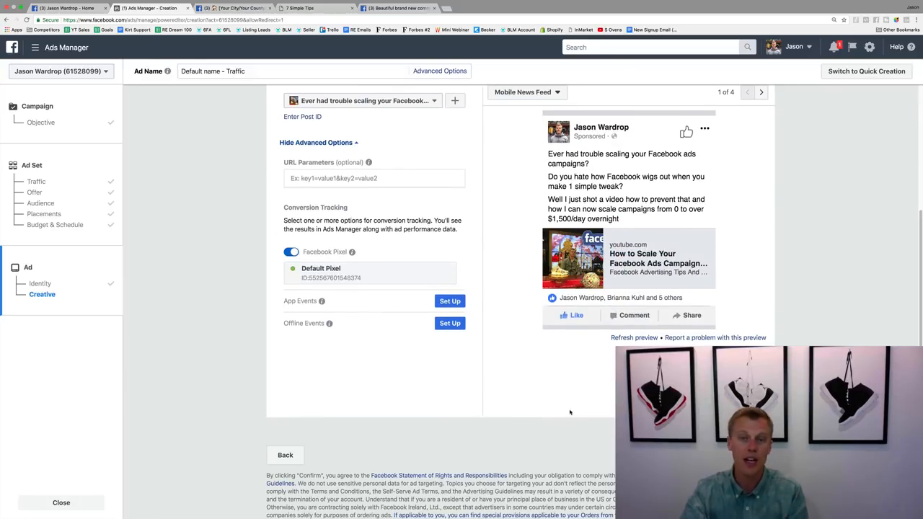
scroll(570, 413, "up", 3)
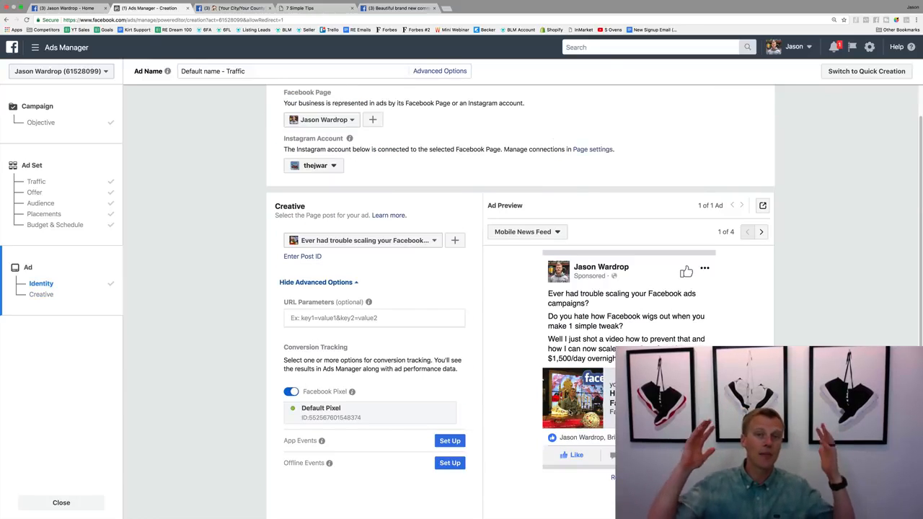
scroll(378, 143, "up", 2)
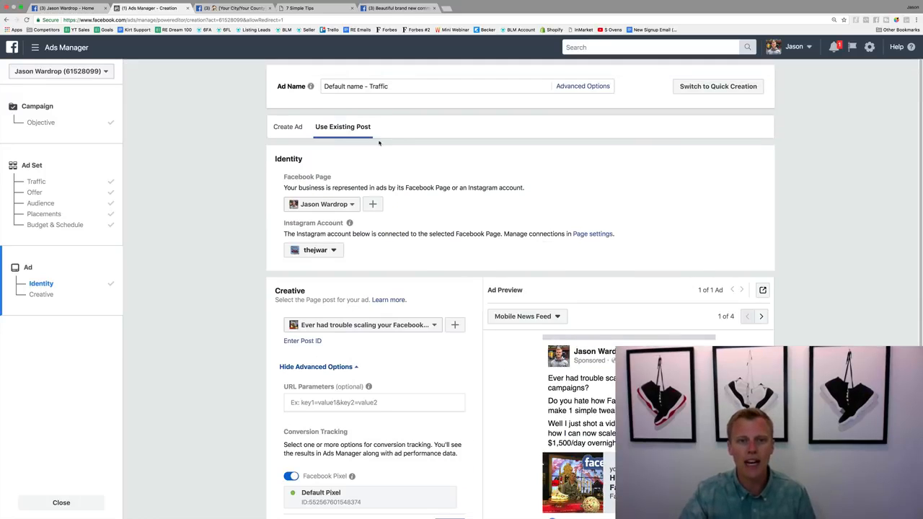
left_click(291, 127)
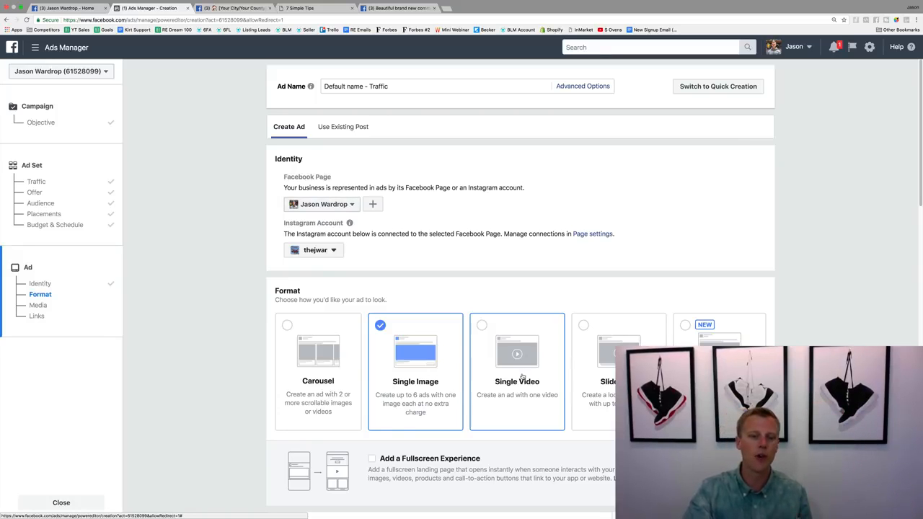
- Compare the homeowner tips image post with the "Beautiful brand new community!" video post, and return to Ads Manager
left_click(232, 8)
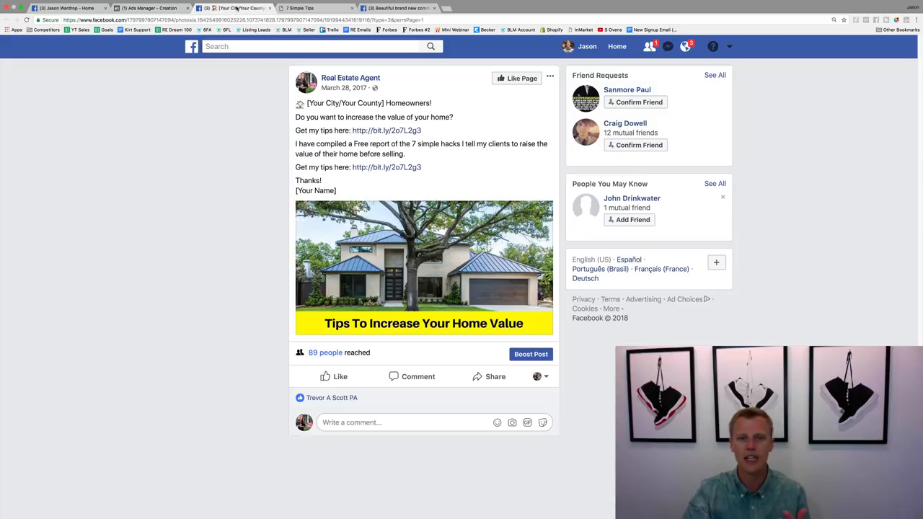
left_click(394, 8)
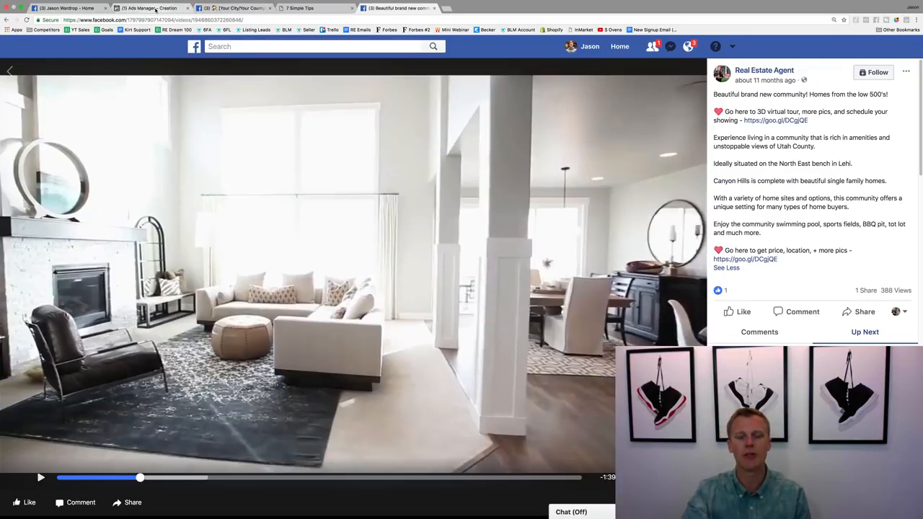
left_click(151, 8)
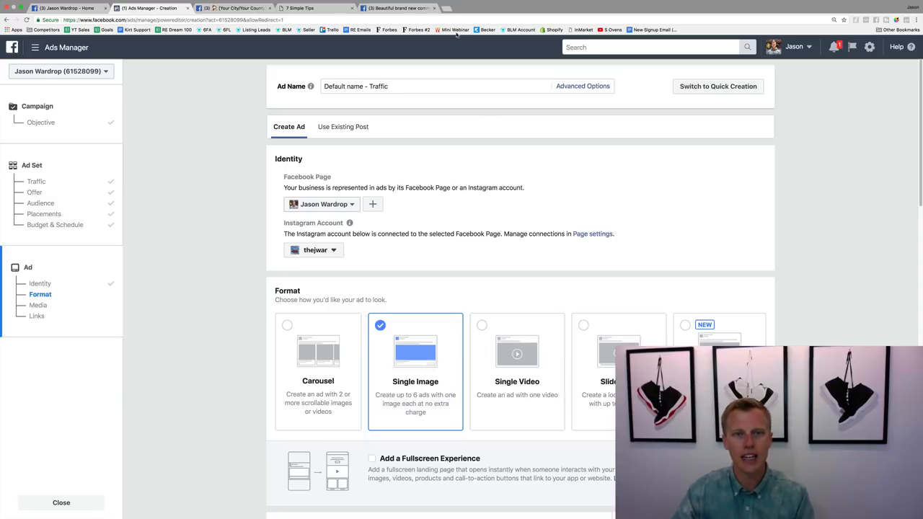
left_click(385, 9)
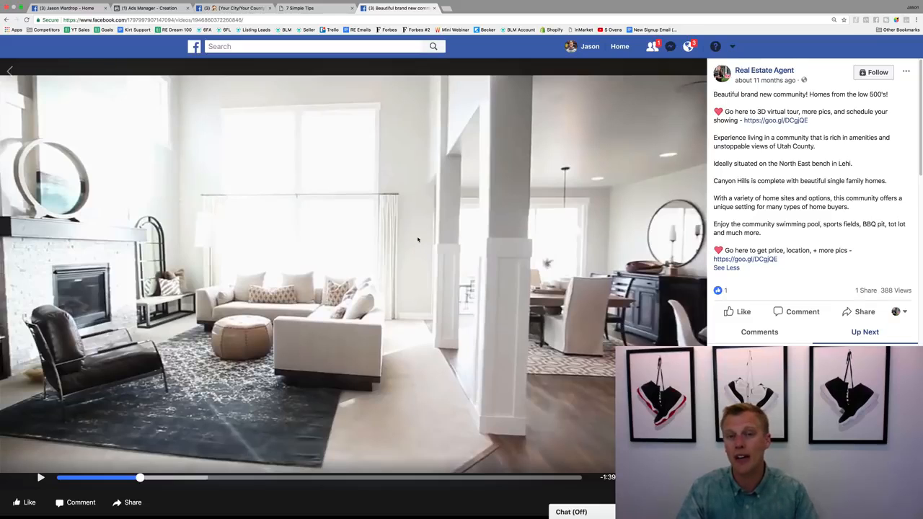
left_click(142, 8)
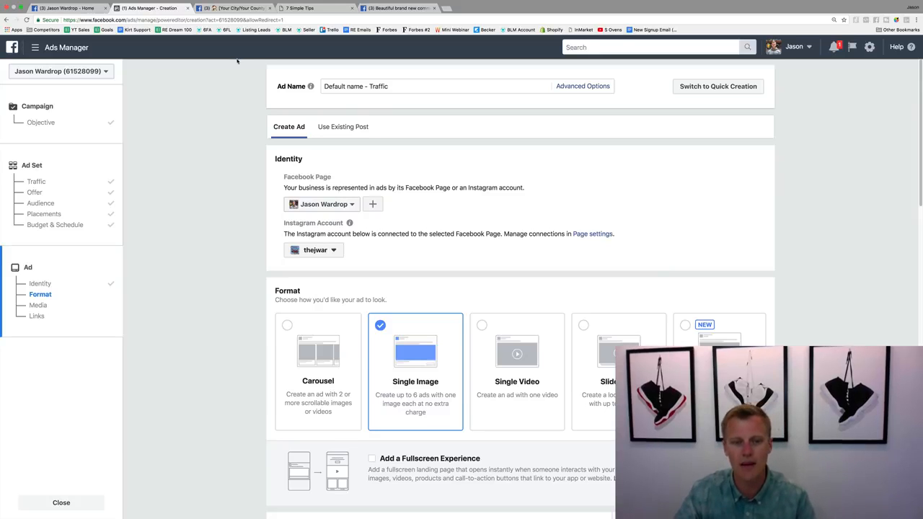
- Search the free stock images for "home" and add the white kitchen interior photo as the ad's single image
scroll(217, 240, "down", 3)
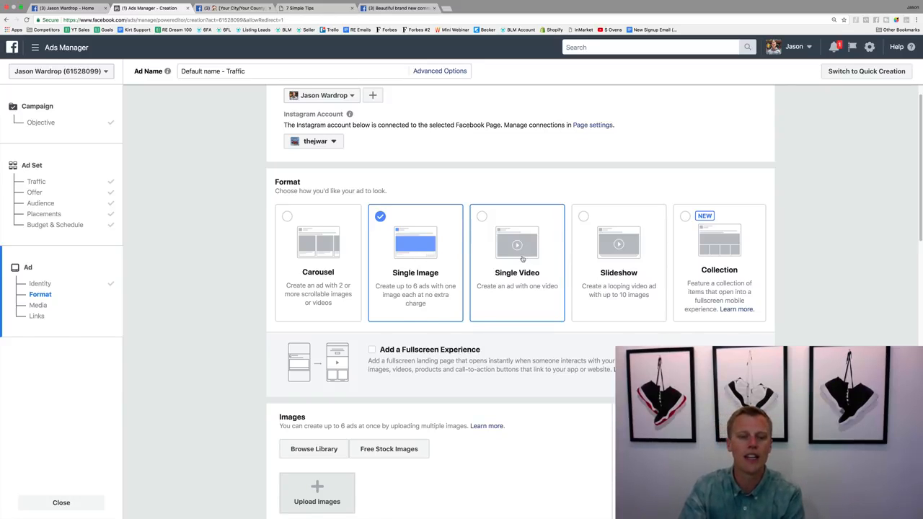
scroll(526, 258, "down", 5)
scroll(531, 254, "down", 2)
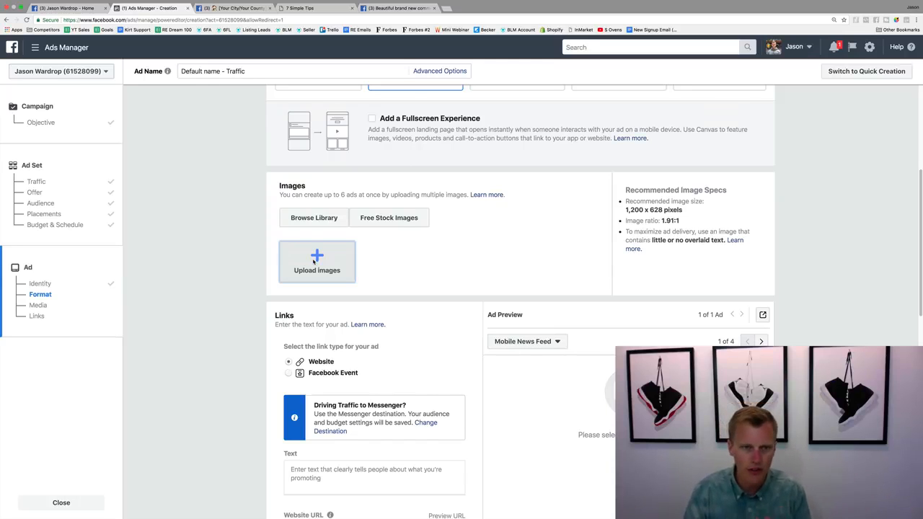
left_click(377, 216)
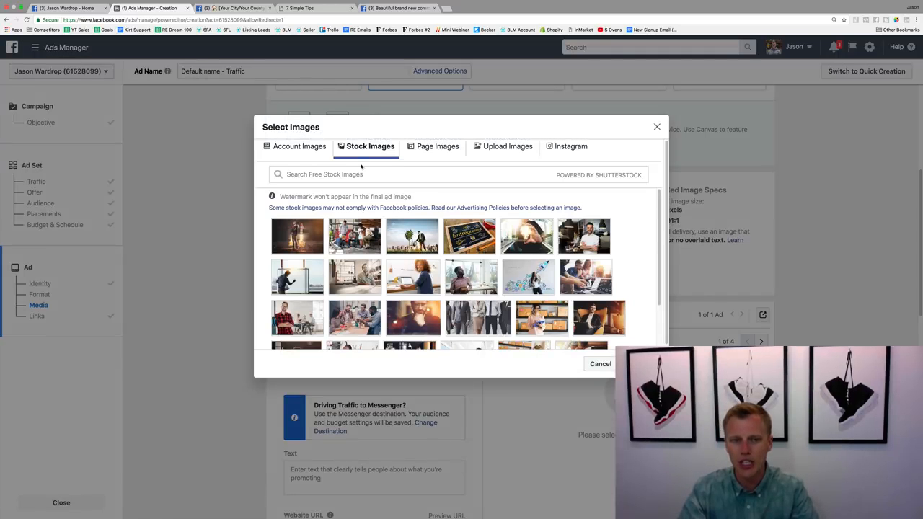
left_click(369, 175)
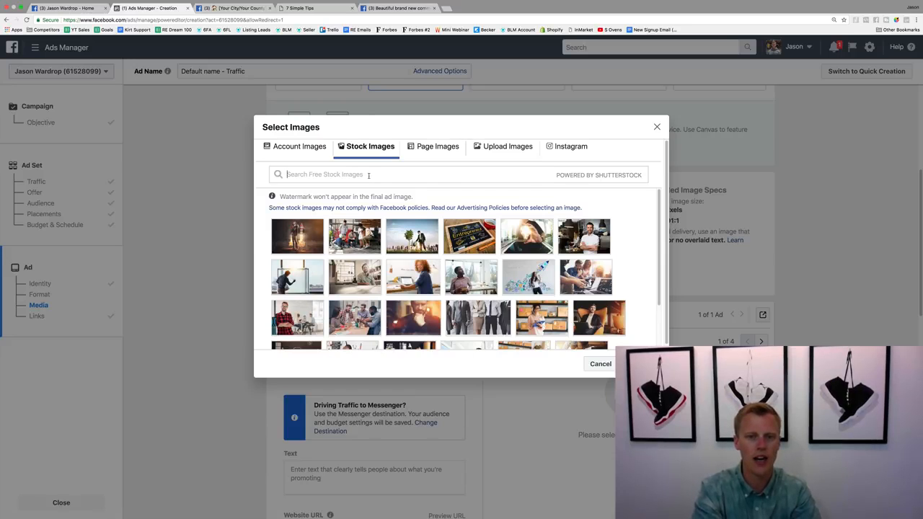
type("home")
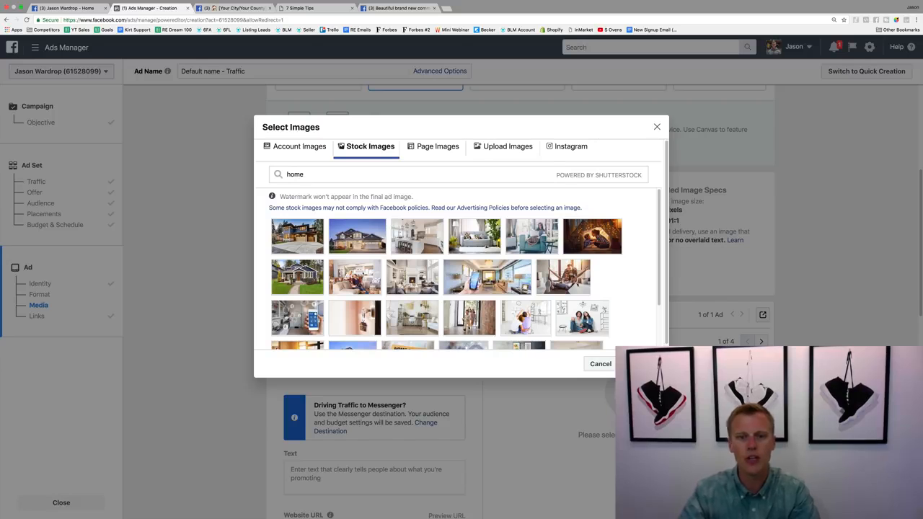
left_click(414, 235)
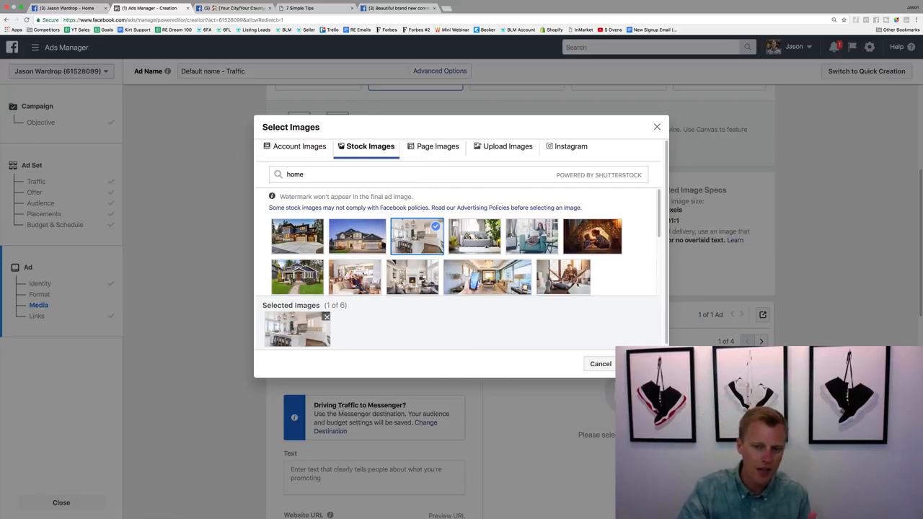
left_click(639, 363)
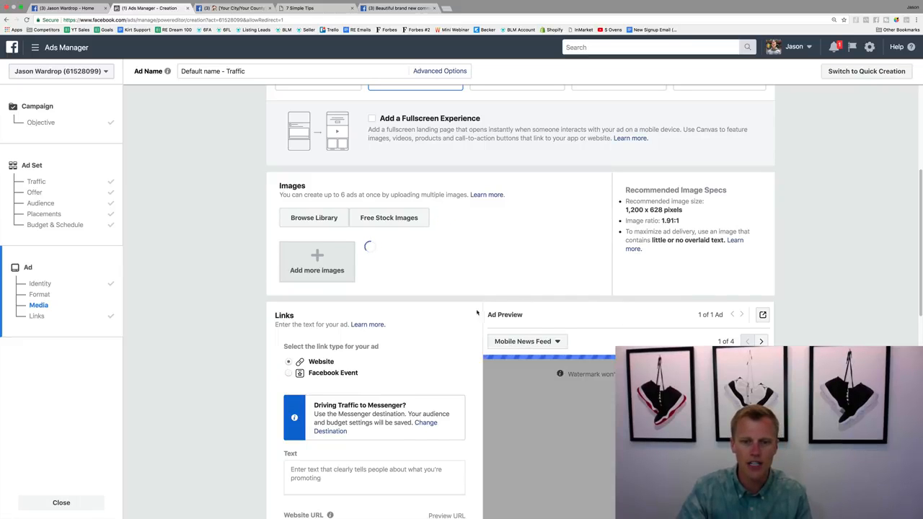
scroll(442, 344, "down", 2)
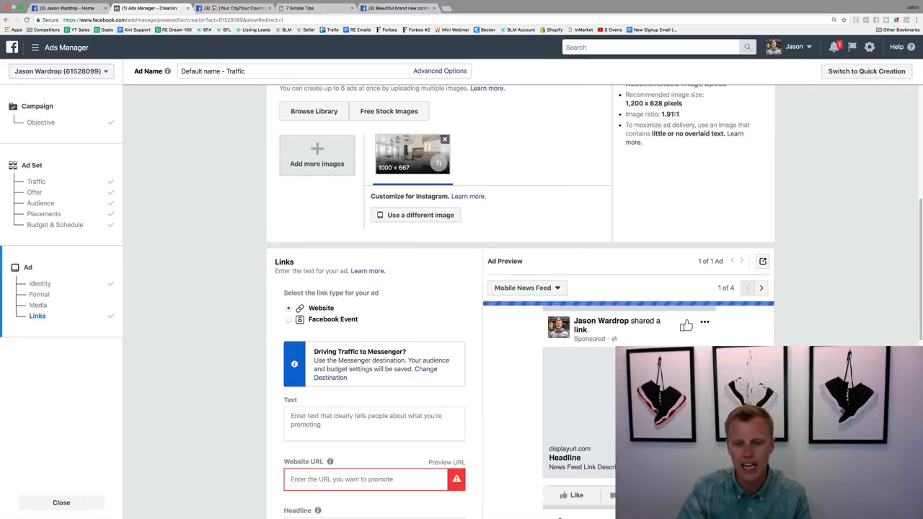
key("ctrl+t")
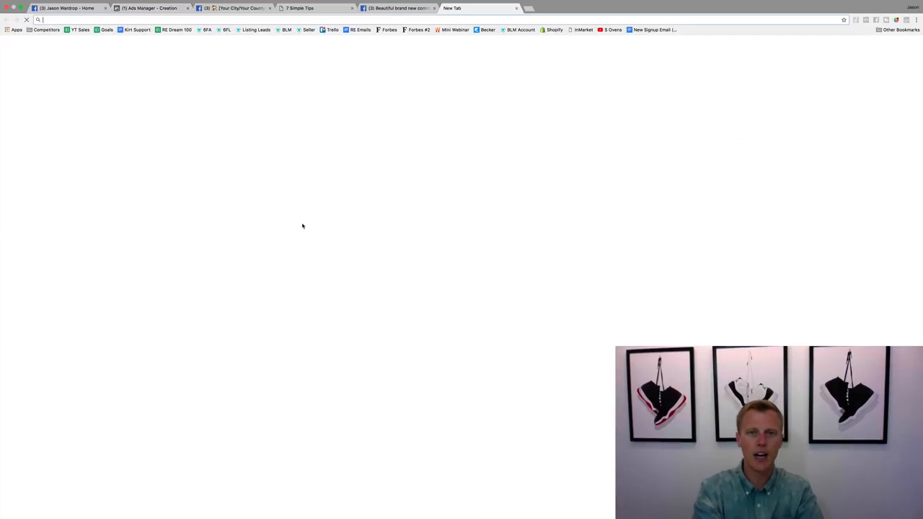
type("arsenalmkg.")
key("Return")
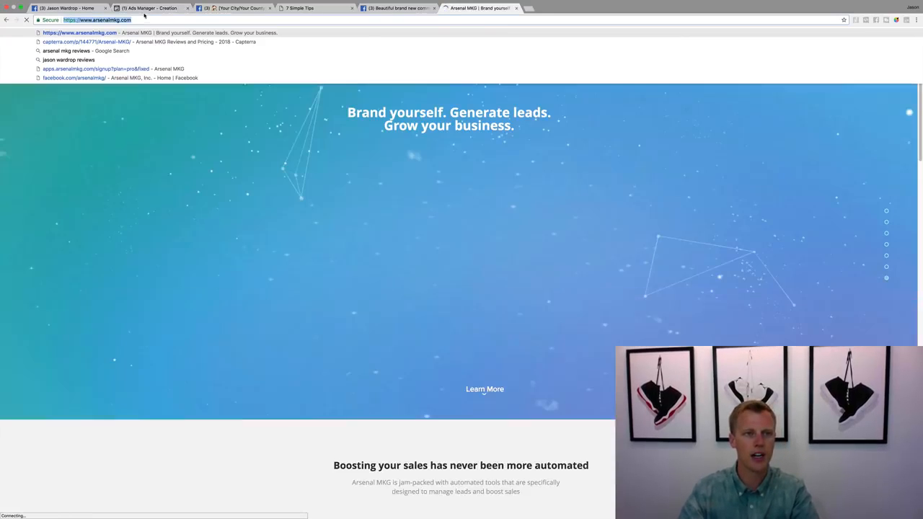
left_click(148, 8)
left_click(352, 479)
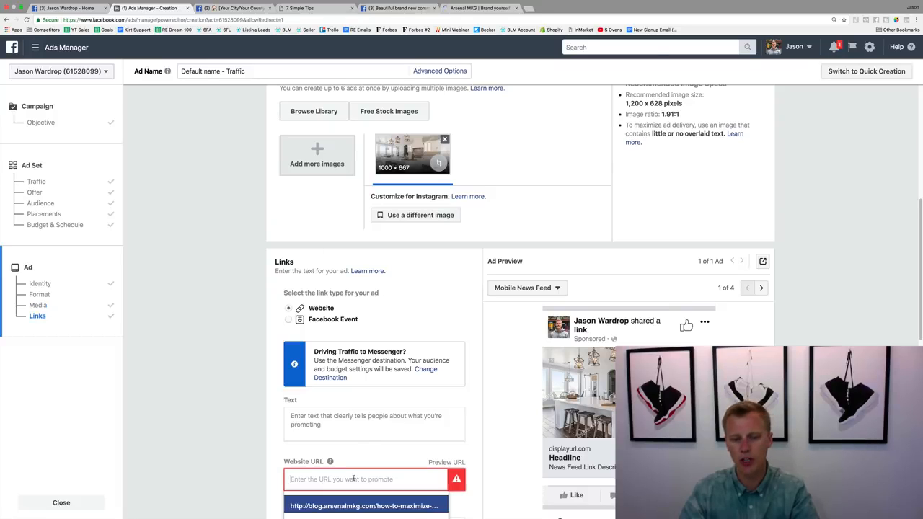
type("https://www.arsenalmkg.com/")
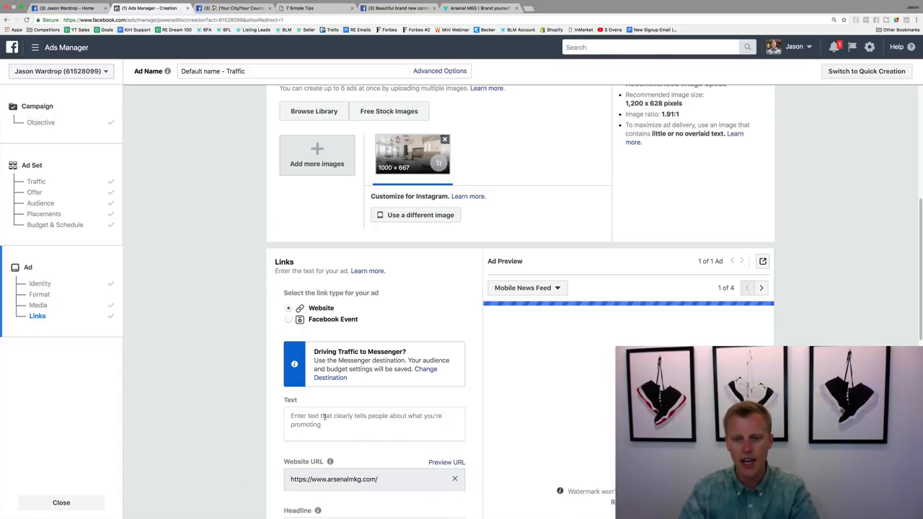
left_click(325, 418)
type("HOME")
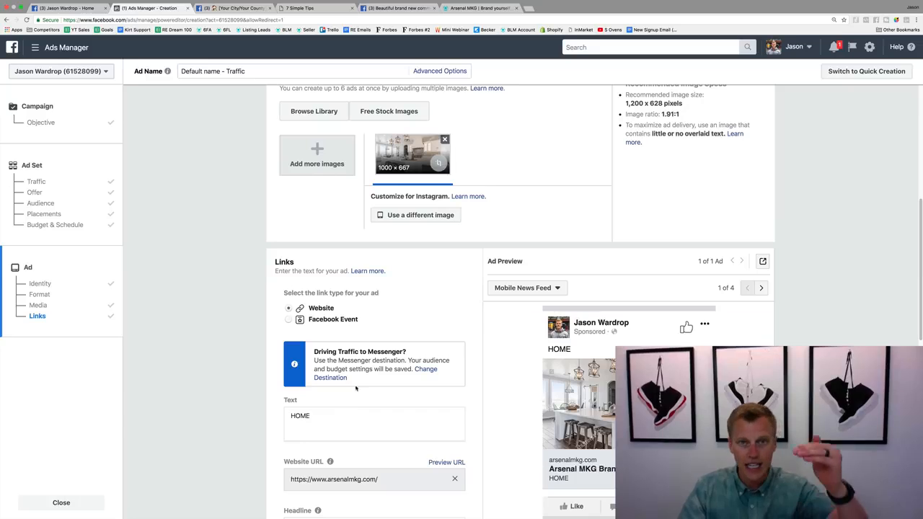
- Replace the ad text with the full copy of the homeowner tips post, and change its city/county placeholder to Dallas
left_click(241, 9)
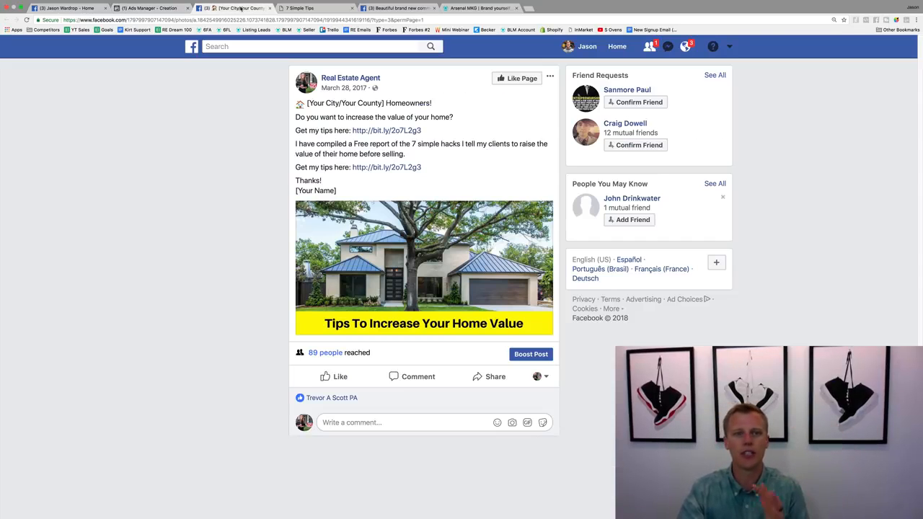
left_click_drag(355, 195, 298, 105)
key("ctrl+c")
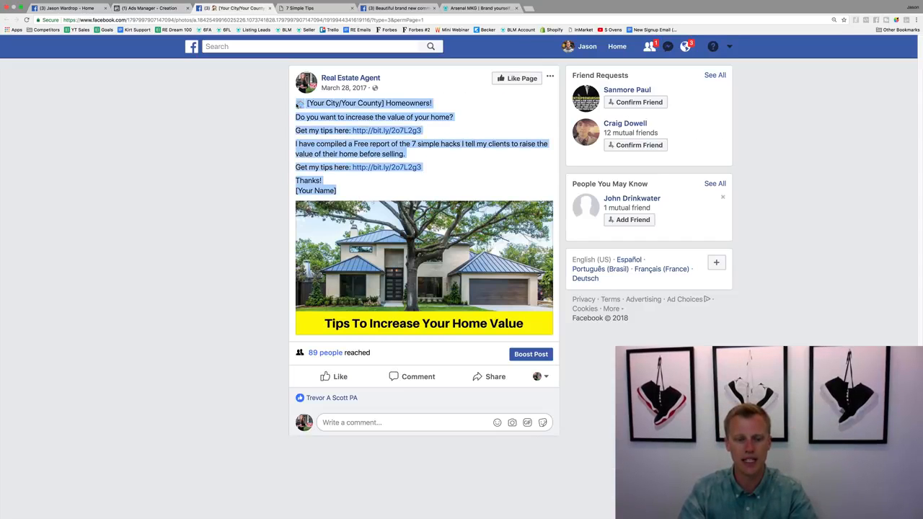
left_click(148, 8)
scroll(323, 336, "down", 2)
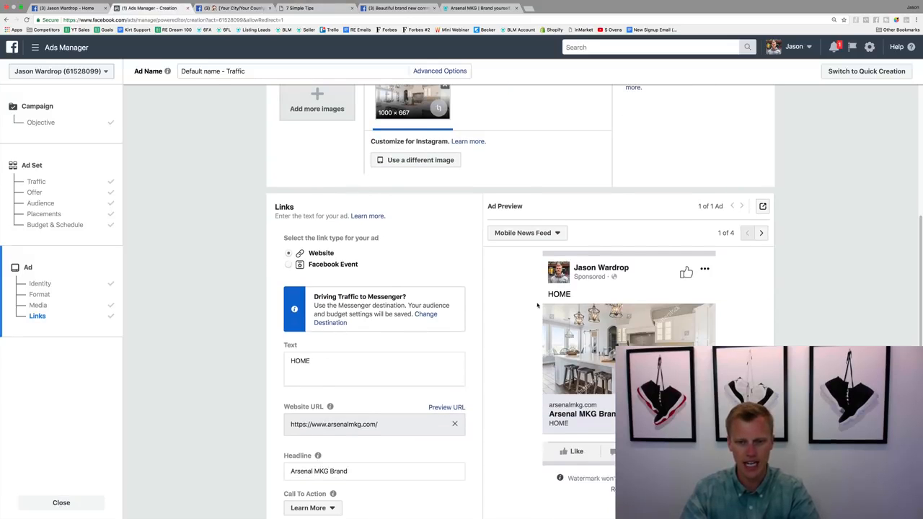
left_click(344, 362)
key("ctrl+a")
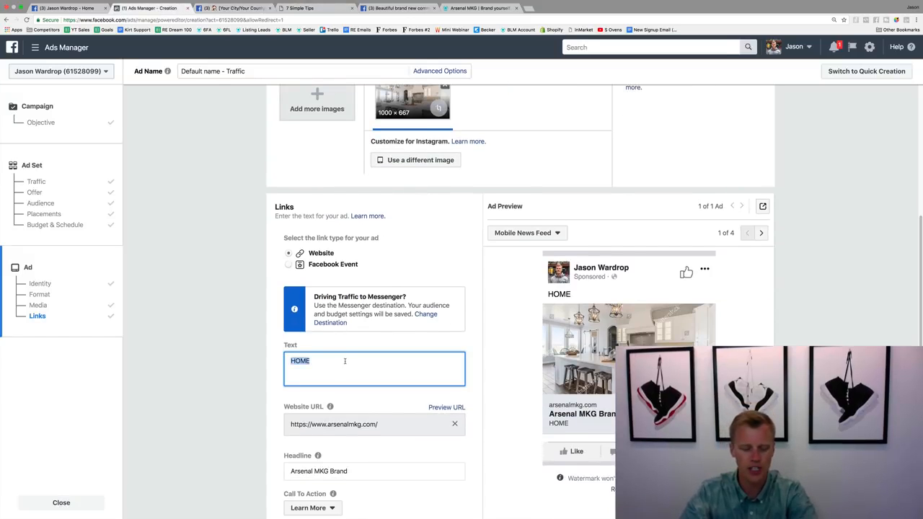
key("ctrl+v")
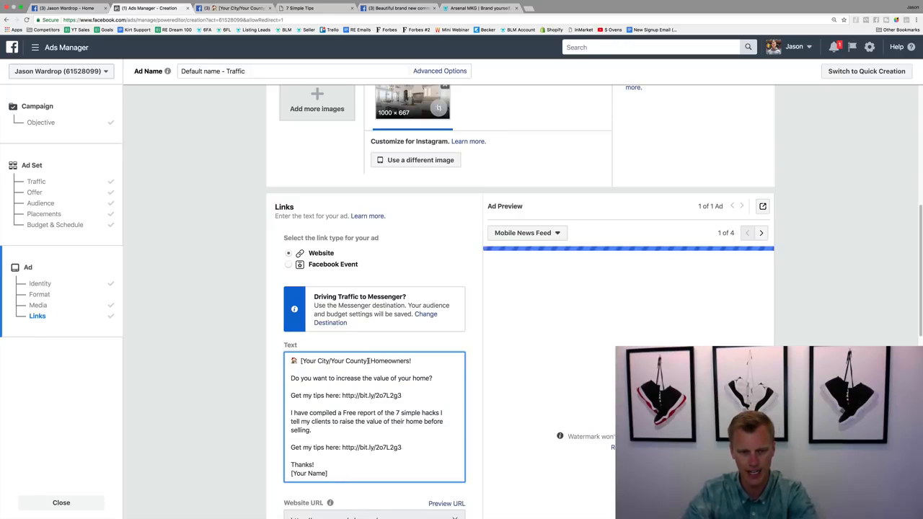
left_click_drag(370, 361, 301, 360)
type("Dallas")
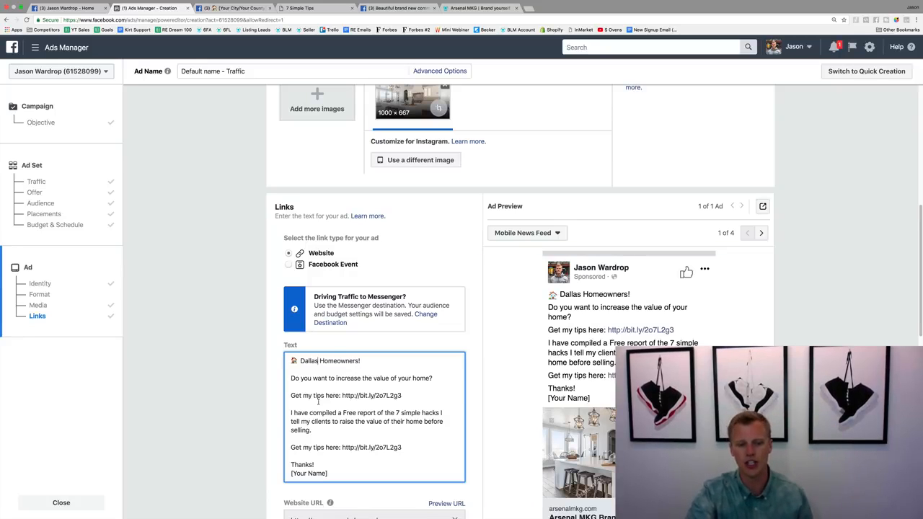
left_click_drag(413, 393, 340, 395)
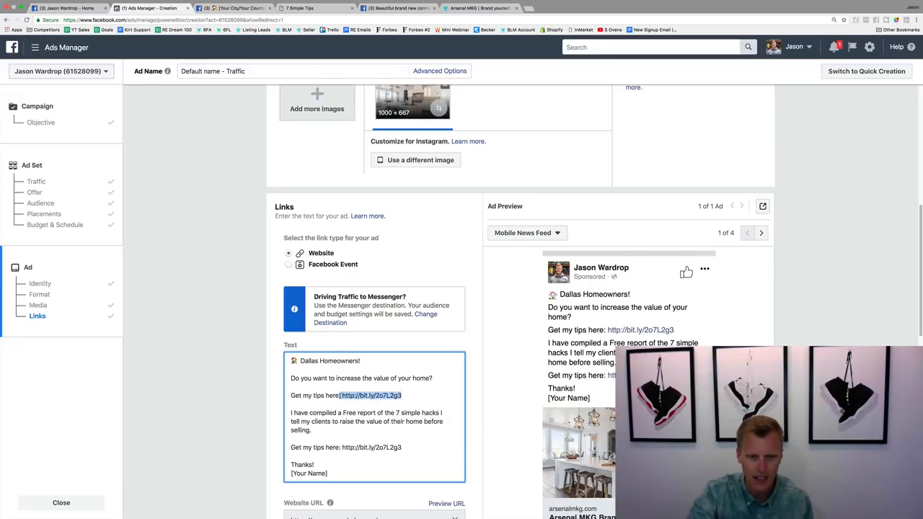
left_click(478, 7)
left_click(263, 20)
key("super+c")
left_click(168, 8)
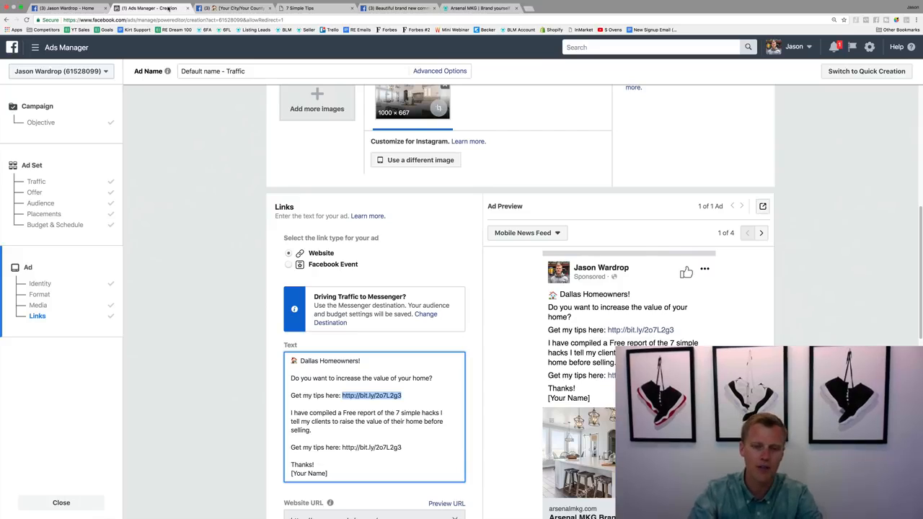
key("super+v")
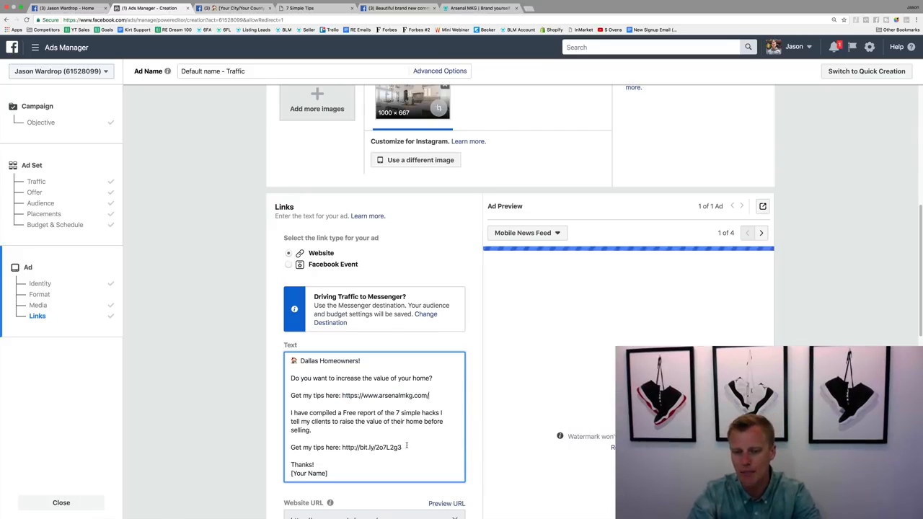
left_click_drag(402, 447, 342, 447)
key("super+v")
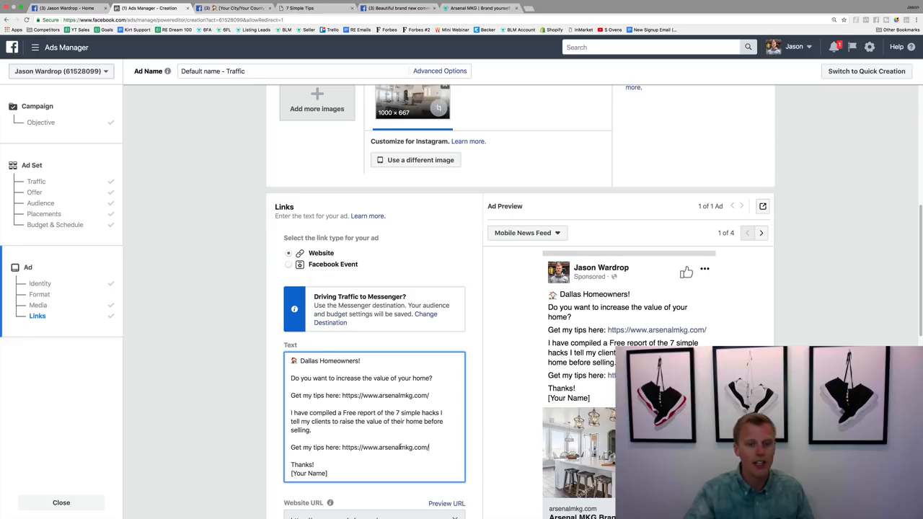
left_click_drag(329, 473, 290, 474)
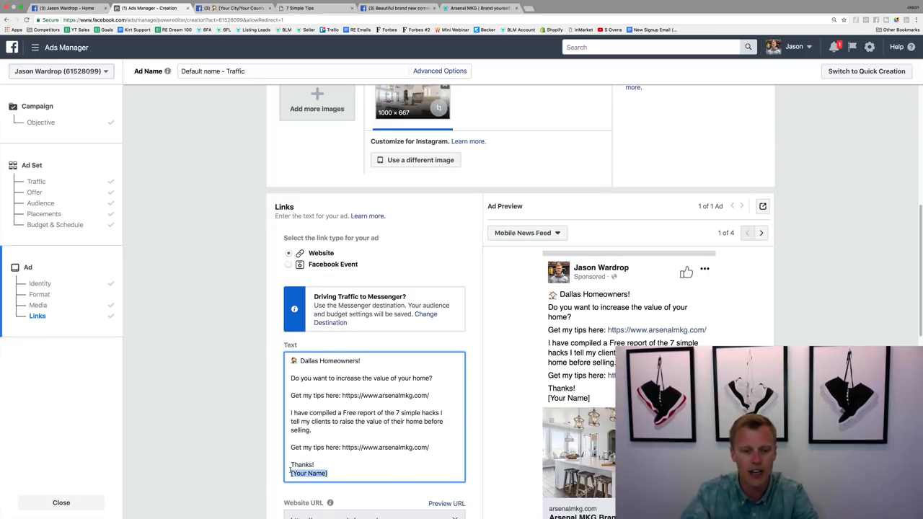
type("Jason Wardrop")
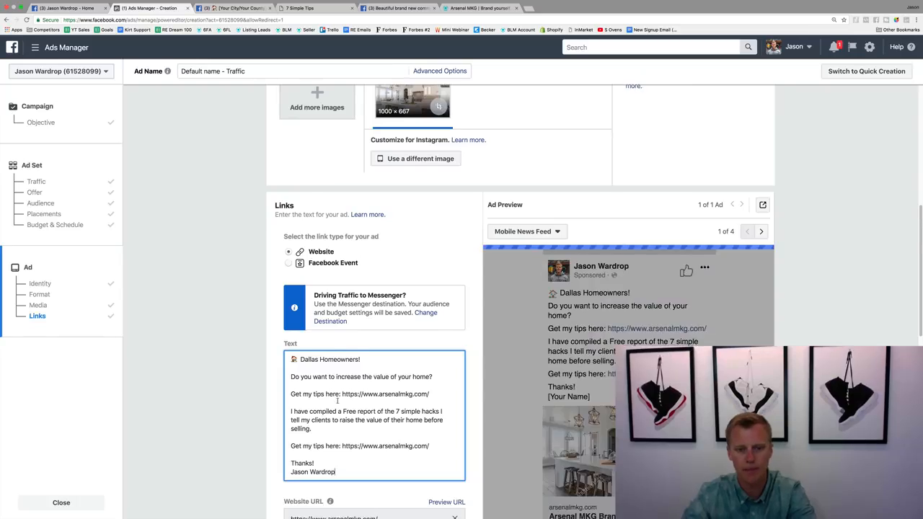
- Replace the ad's headline with "Dallas Homeowners - Increase The Value Of Your Home!"
scroll(373, 378, "down", 5)
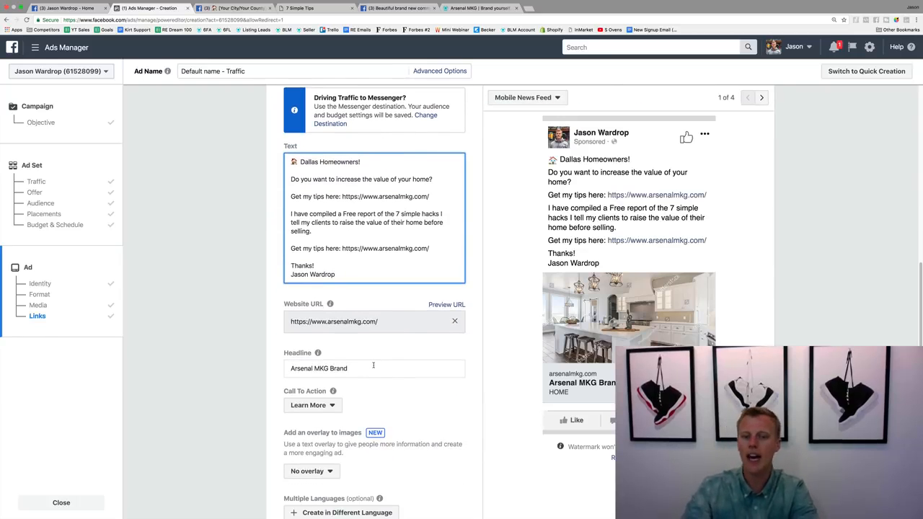
left_click_drag(374, 368, 268, 369)
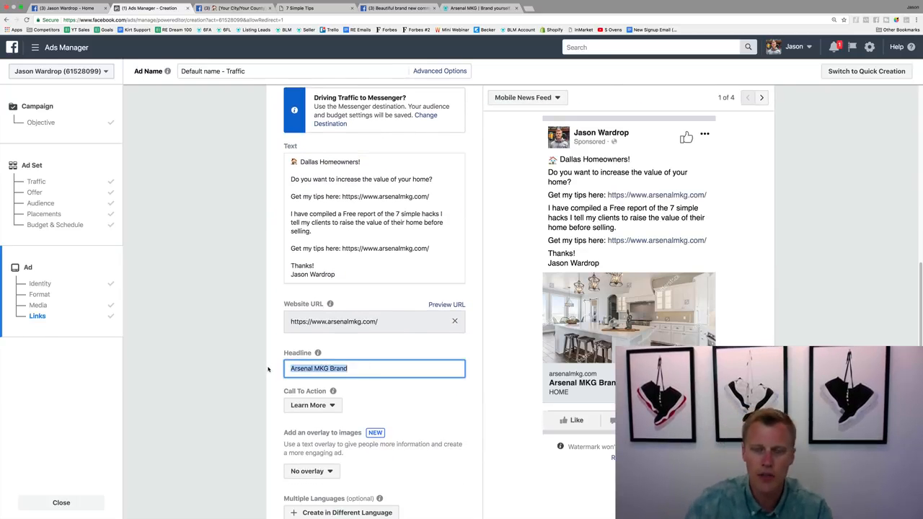
type("Dallas")
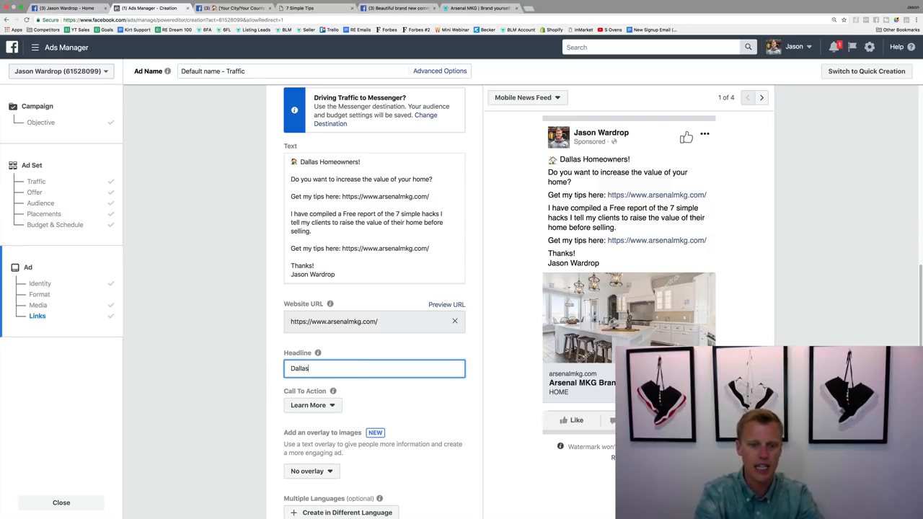
type(" Homeowner")
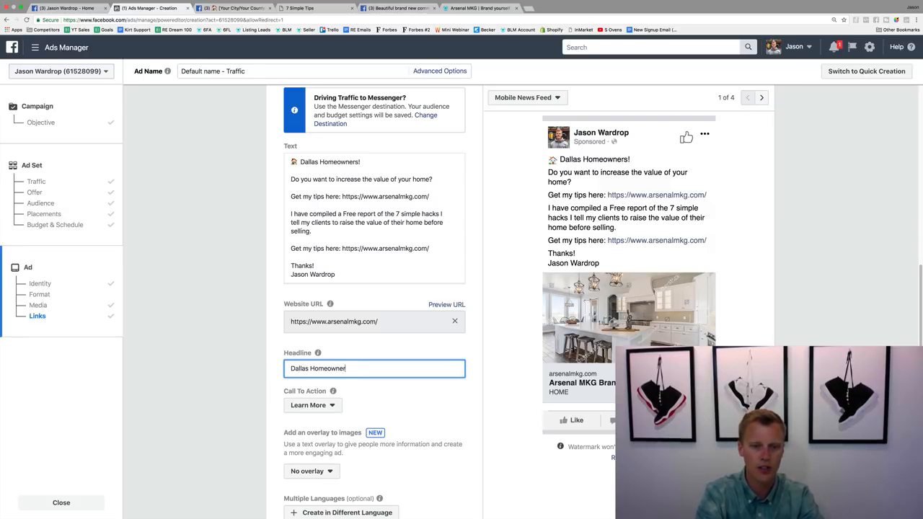
type("s ")
type("- Increse")
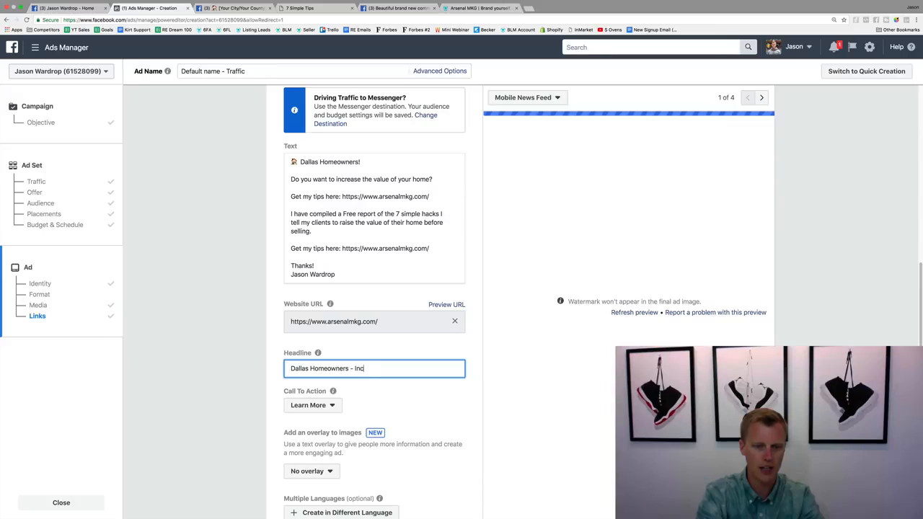
key("BackSpace")
key("BackSpace")
key("BackSpace")
type("as")
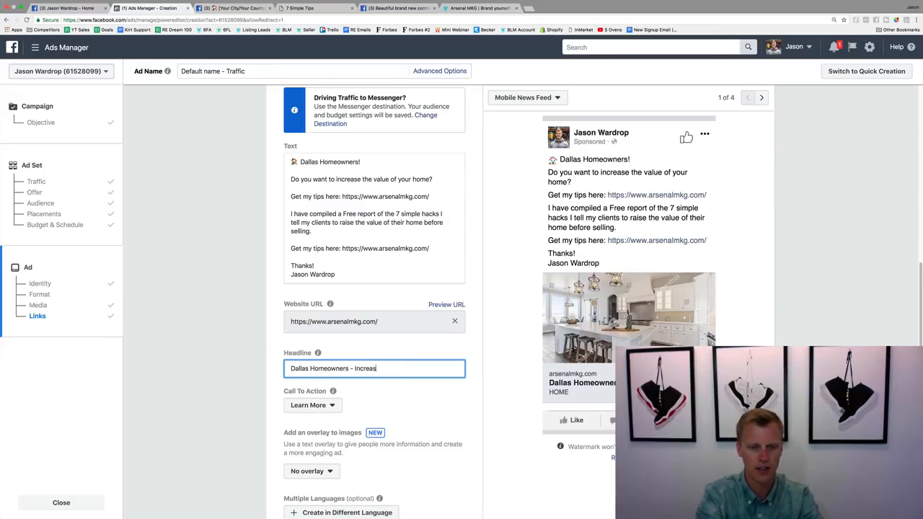
type("e The Value Of Y")
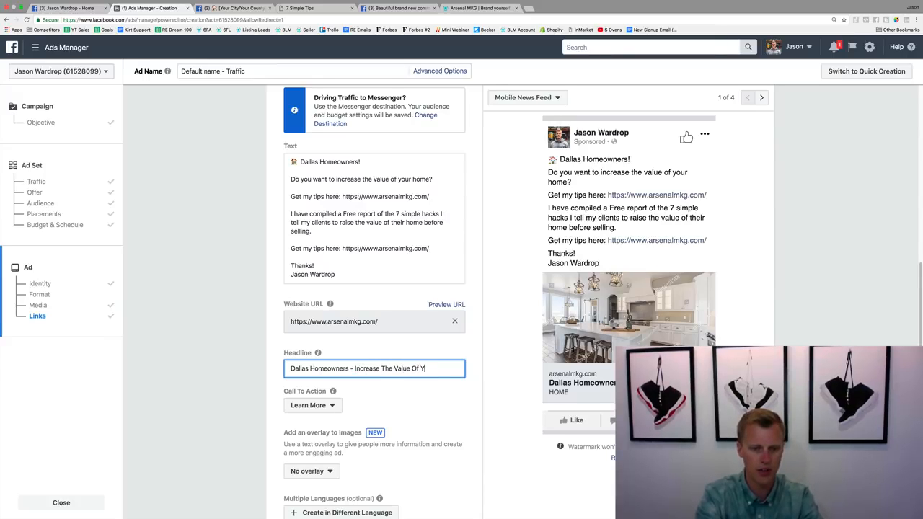
type("our Home!")
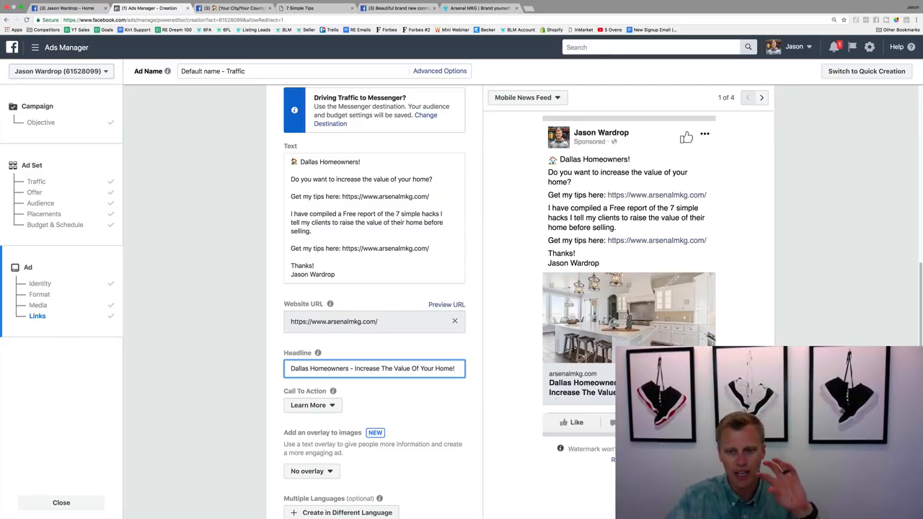
- Review the available call-to-action options and choose Learn More for the ad
left_click(332, 407)
scroll(318, 329, "down", 3)
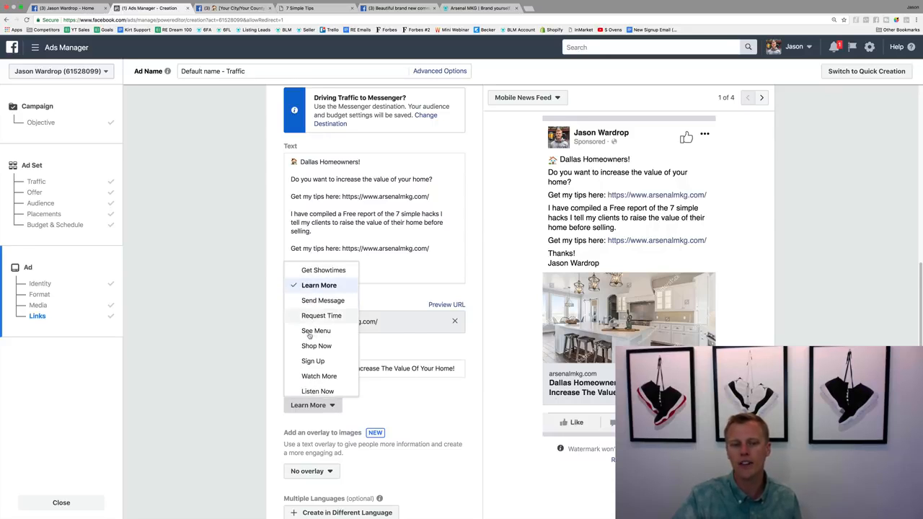
scroll(313, 317, "up", 3)
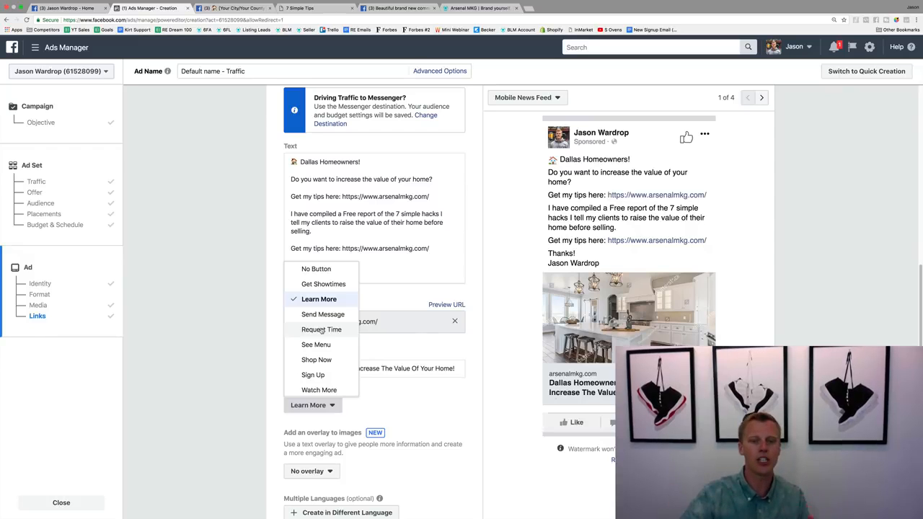
left_click(319, 299)
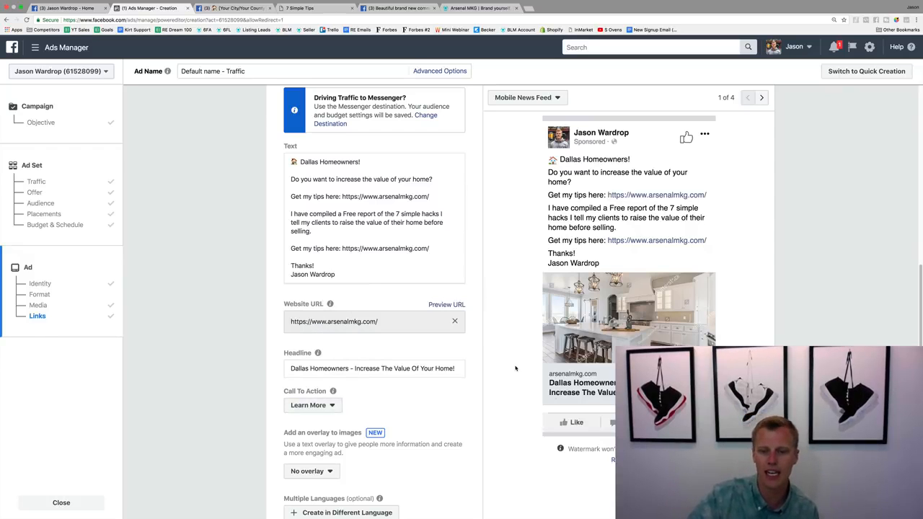
- Switch the ad preview to Desktop News Feed and enter "Increase the value of your home..." as the News Feed link description
scroll(480, 377, "down", 2)
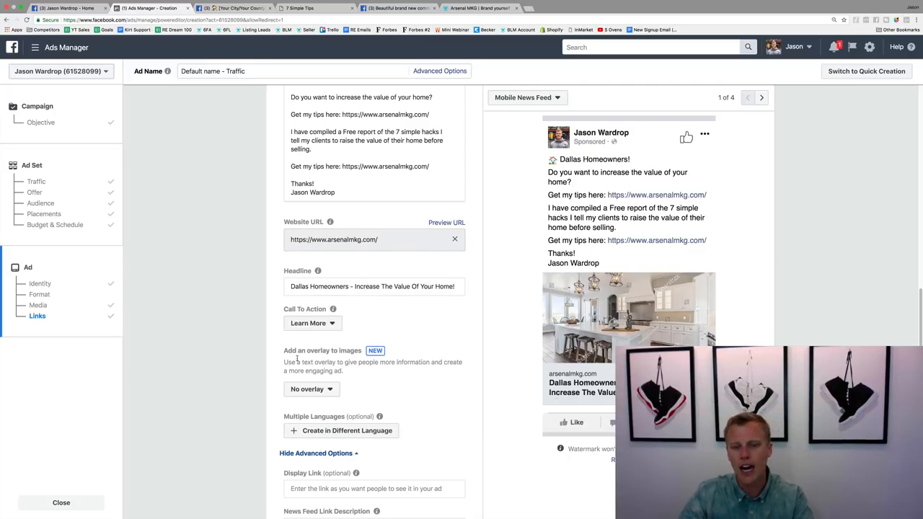
scroll(386, 373, "down", 1)
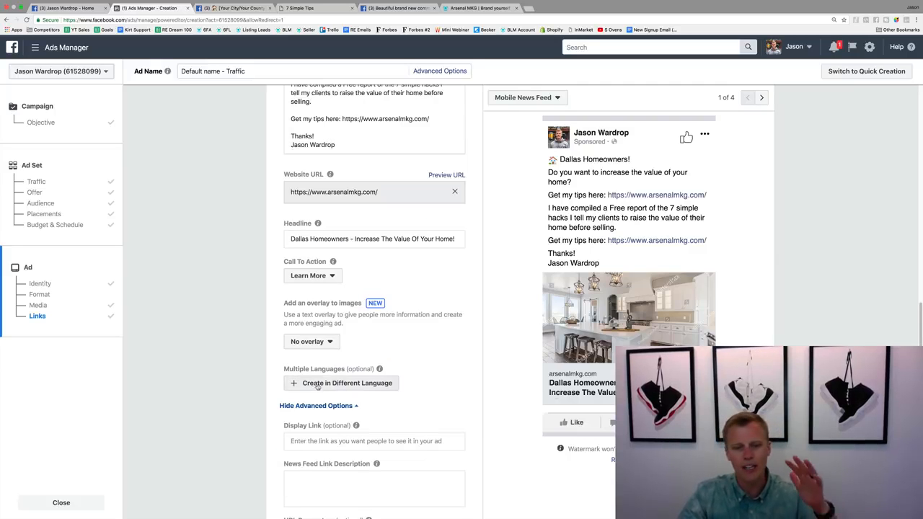
scroll(397, 374, "down", 2)
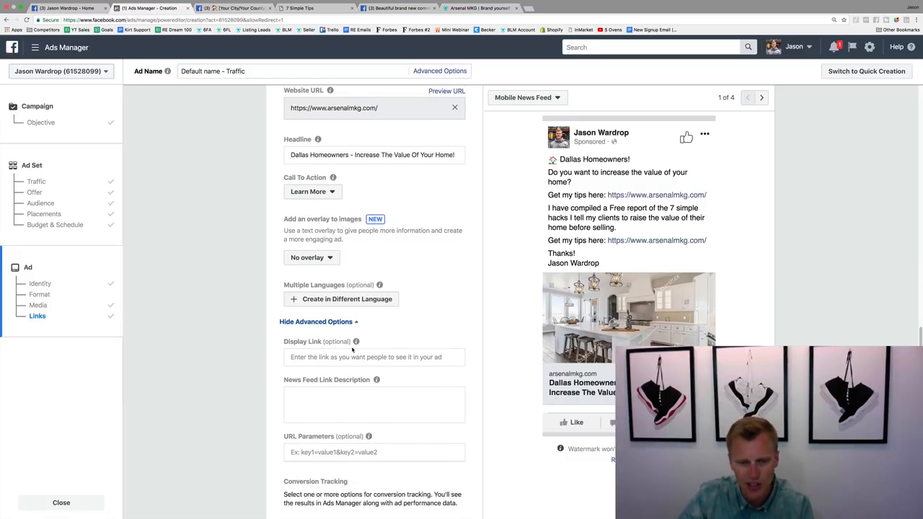
scroll(352, 348, "down", 1)
left_click(339, 361)
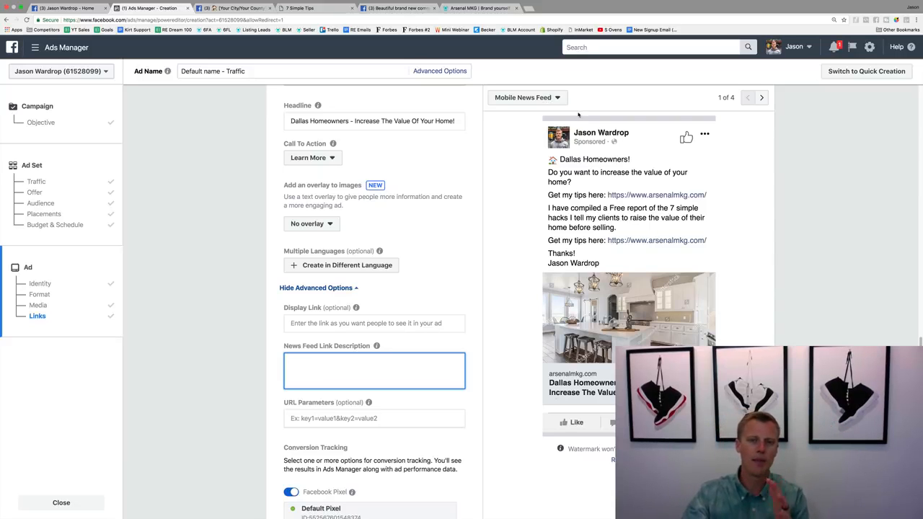
left_click(763, 99)
left_click(763, 98)
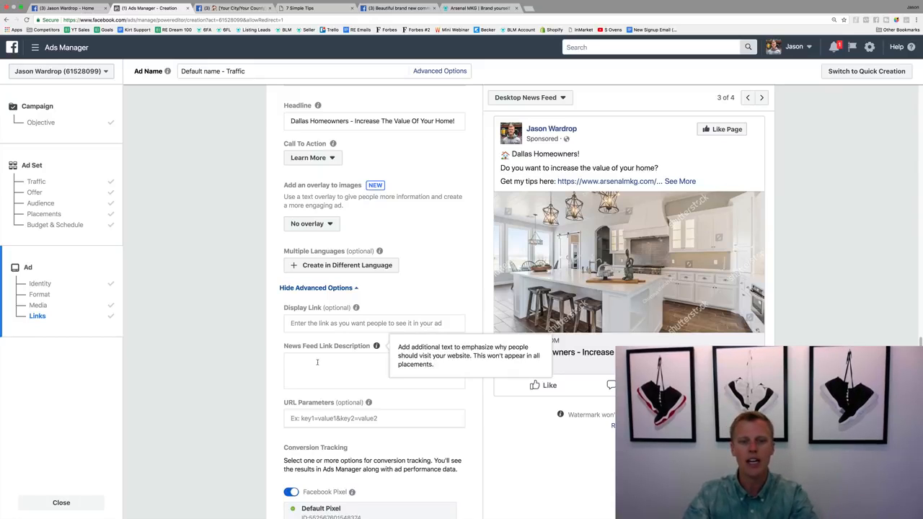
mouse_move(372, 351)
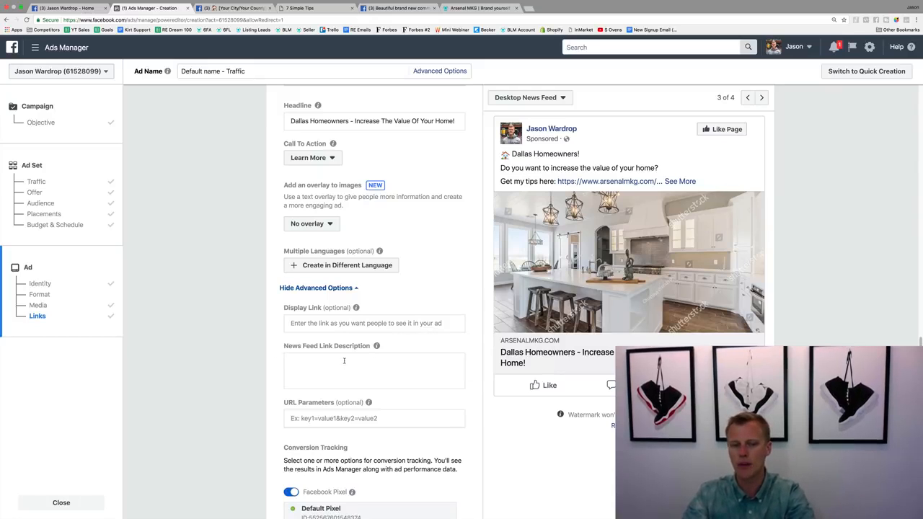
left_click(344, 361)
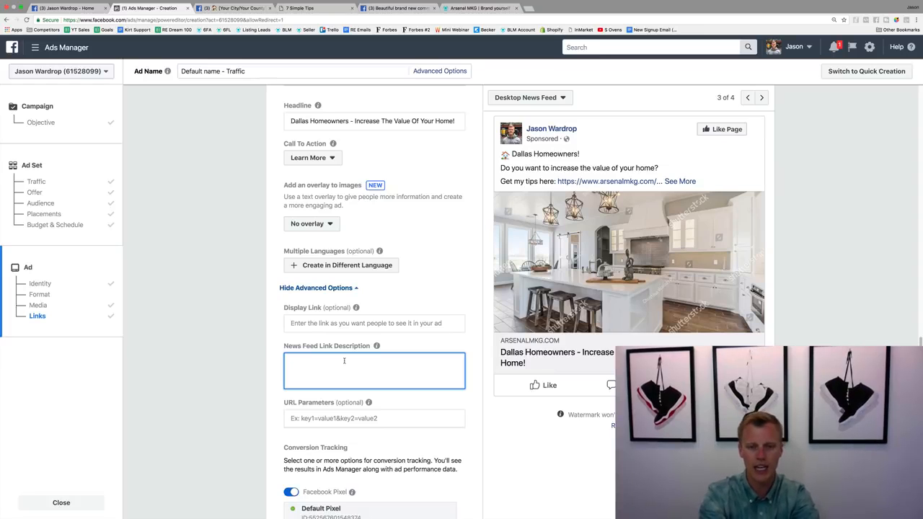
type("Increase")
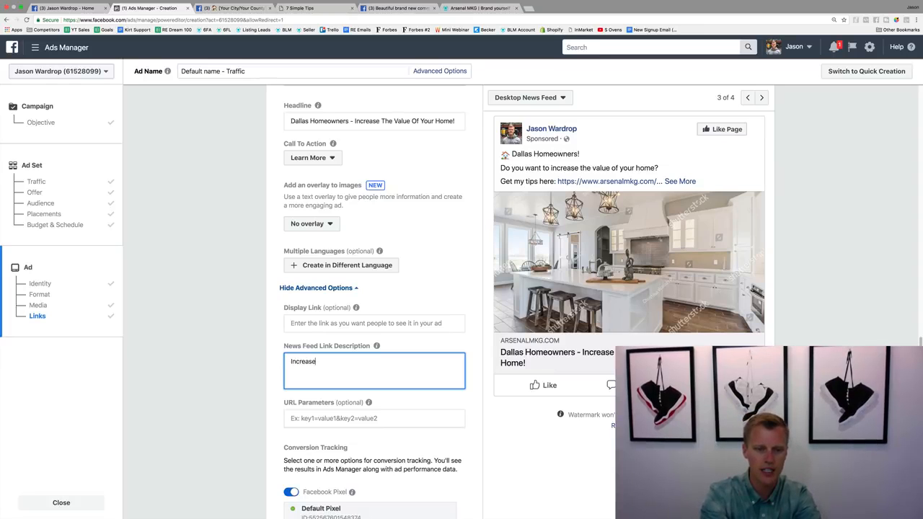
type(" the value of your home...")
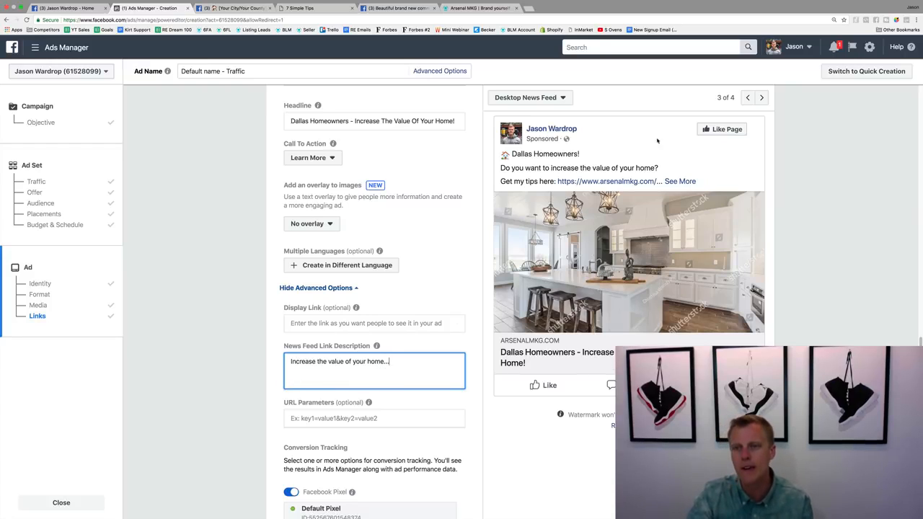
- Preview the ad in the Instagram Feed, return to the Mobile News Feed preview, and review the remaining link and conversion tracking options
left_click(761, 98)
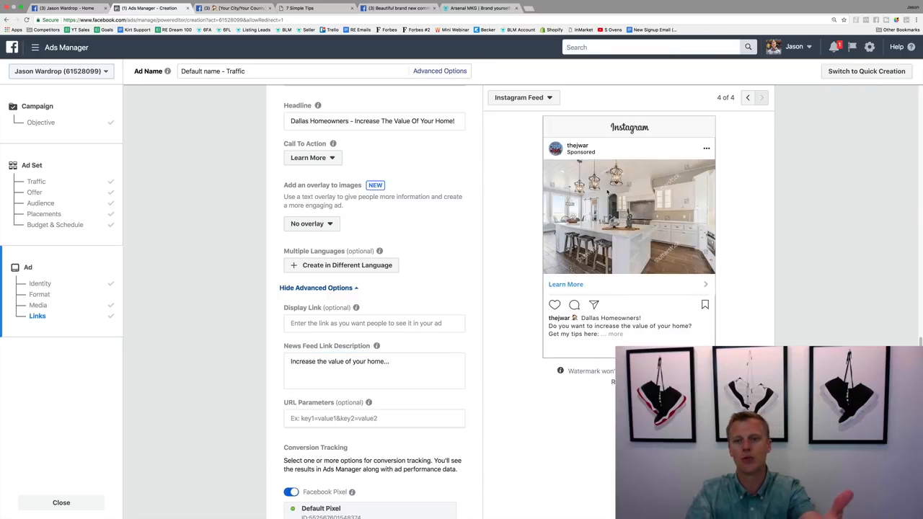
left_click(746, 98)
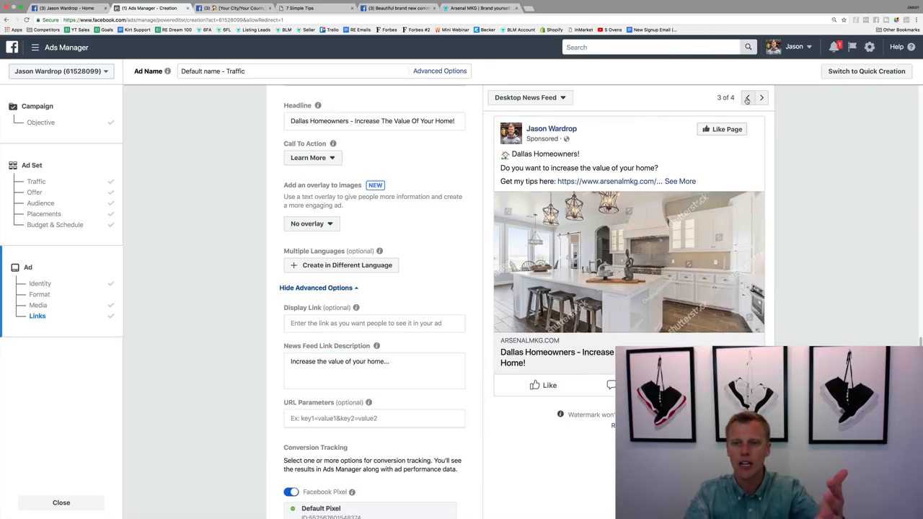
left_click(746, 98)
left_click(746, 98)
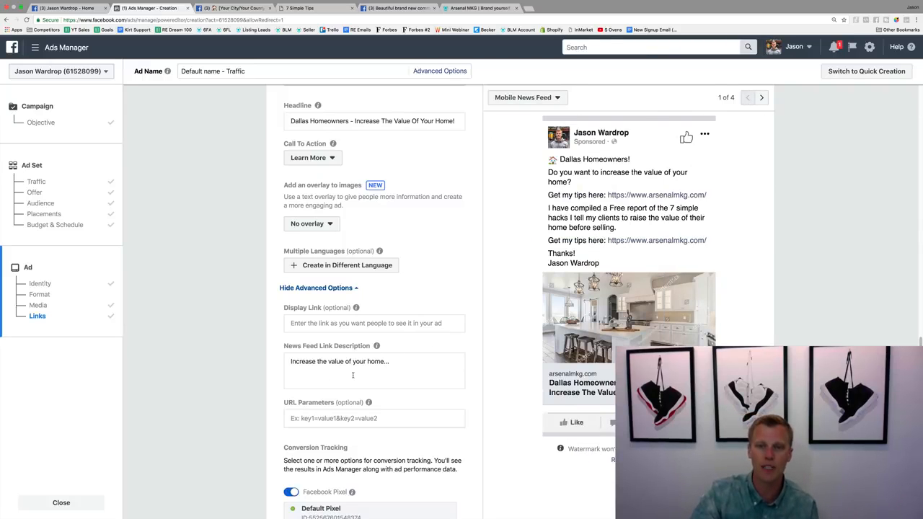
scroll(353, 375, "down", 5)
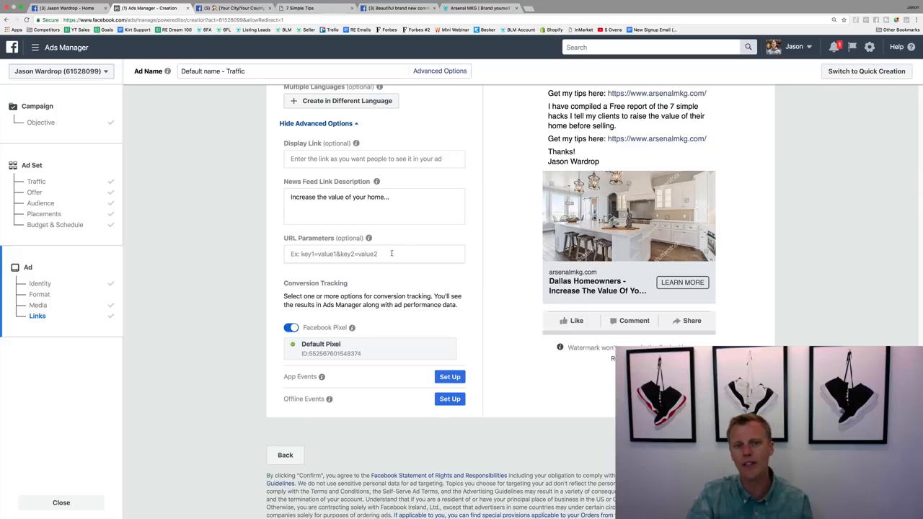